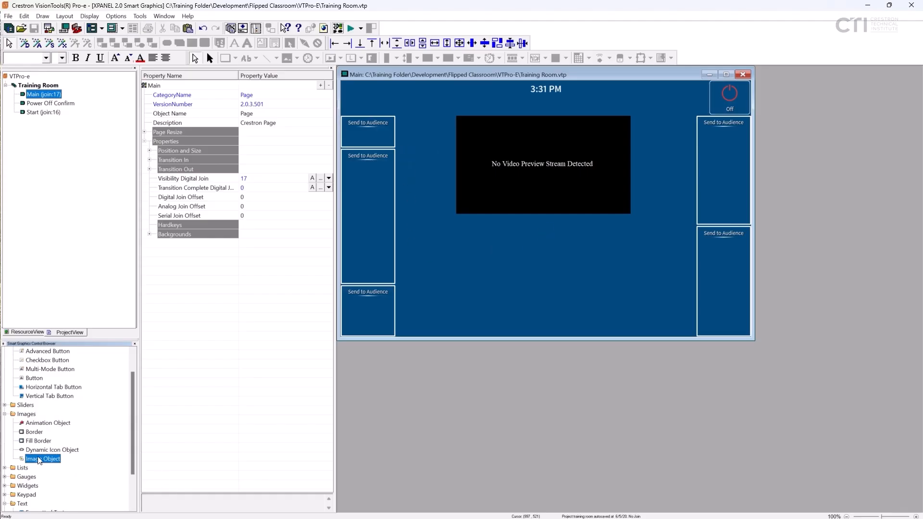
# - Add a standard Button to the Main page in the upper-left Send to Audience box
pyautogui.scroll(1, 43, 446)
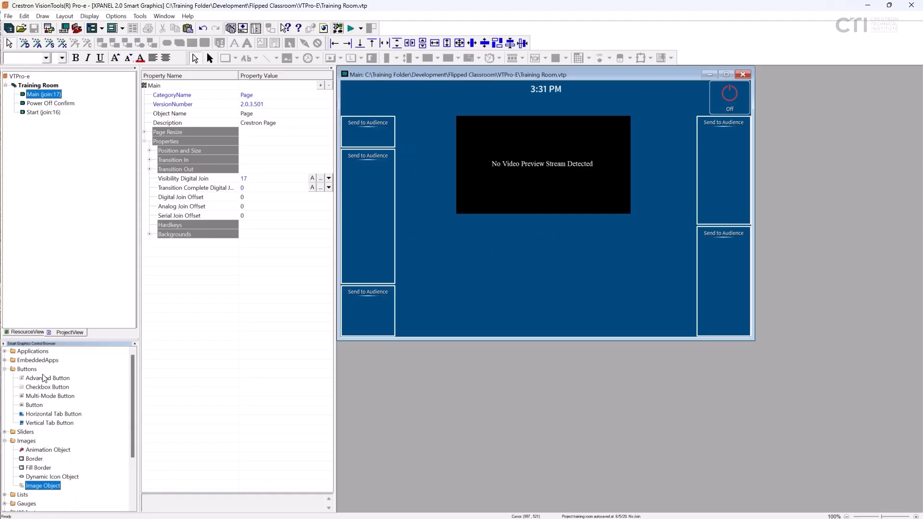
pyautogui.click(22, 369)
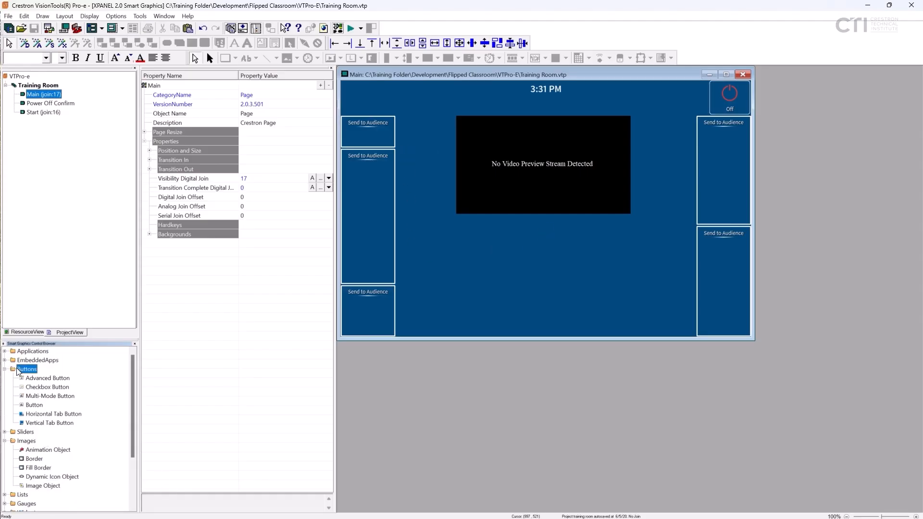
pyautogui.click(27, 408)
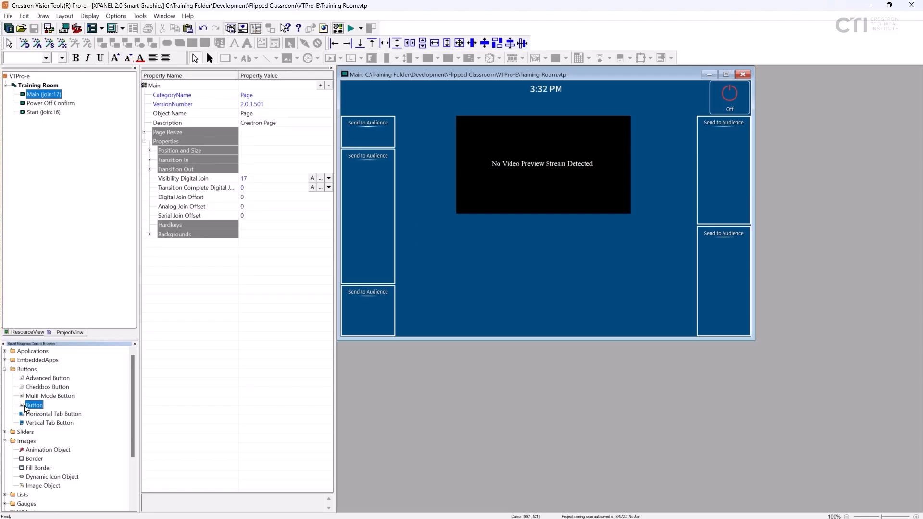
pyautogui.moveTo(27, 408); pyautogui.dragTo(391, 245)
pyautogui.moveTo(346, 134); pyautogui.dragTo(346, 134)
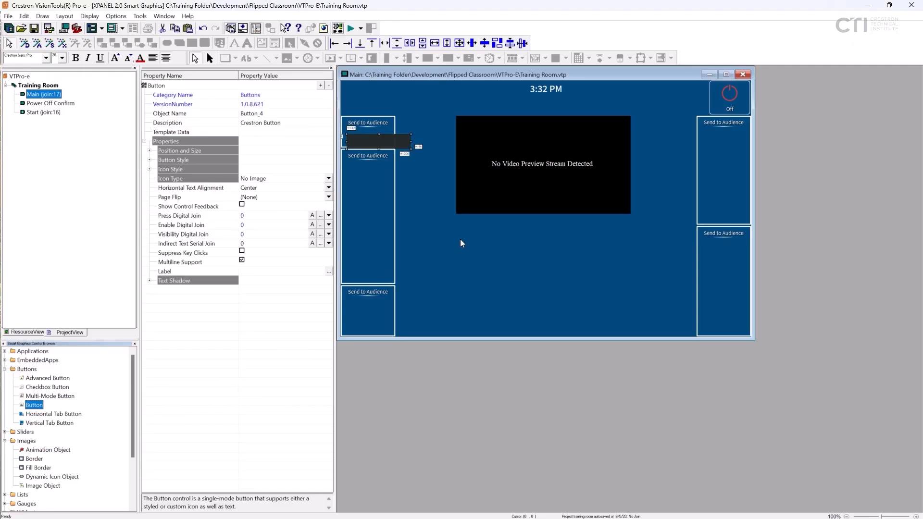
# - Position the new button with its top at 147 and its left edge at 11
pyautogui.click(150, 151)
pyautogui.click(262, 161)
pyautogui.write('147')
pyautogui.click(257, 169)
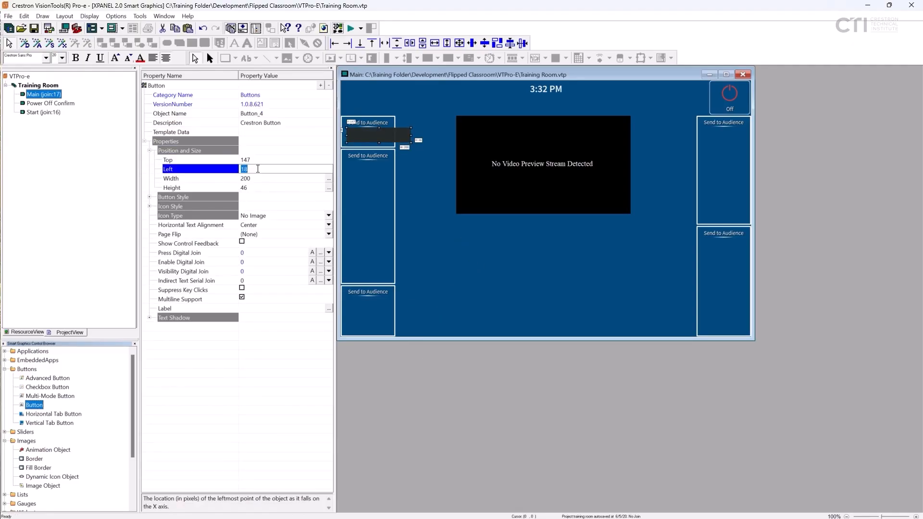
pyautogui.write('11')
pyautogui.press('Return')
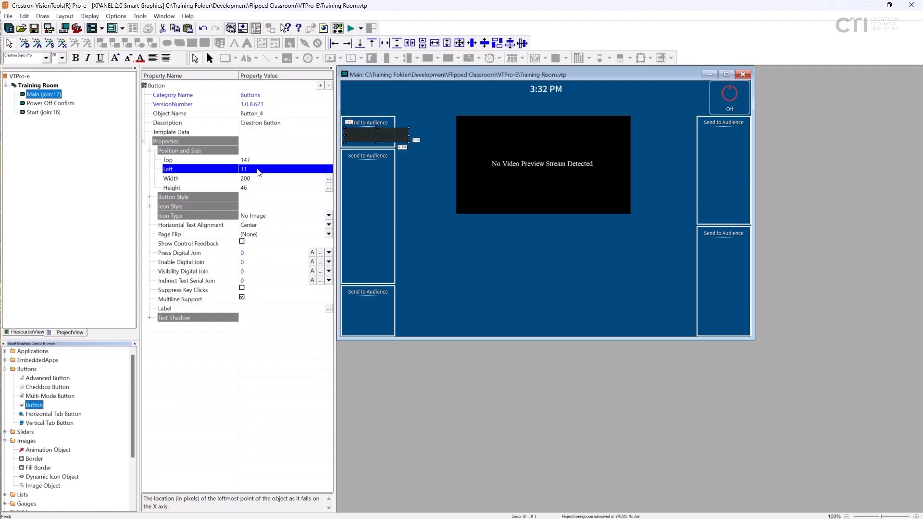
# - Resize the button to a width of 147 and a height of 53, keeping its top at 147
pyautogui.moveTo(370, 138); pyautogui.dragTo(370, 140)
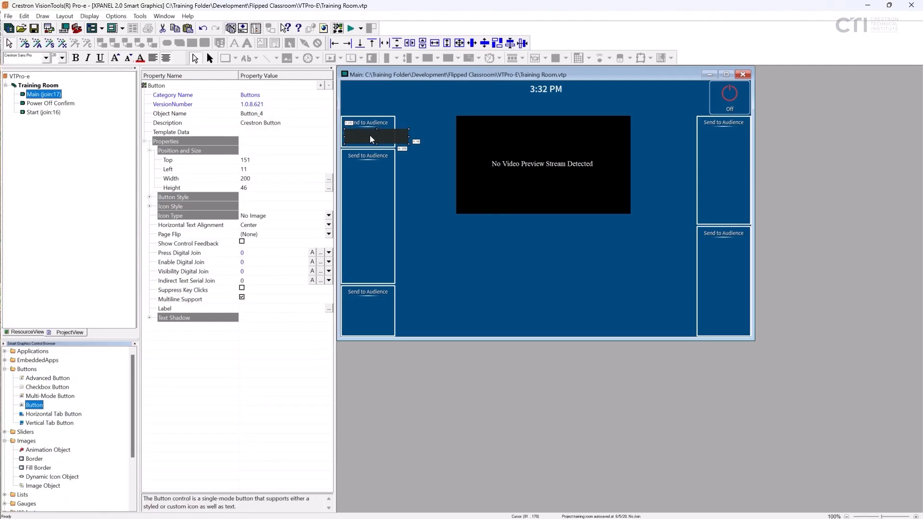
pyautogui.click(328, 179)
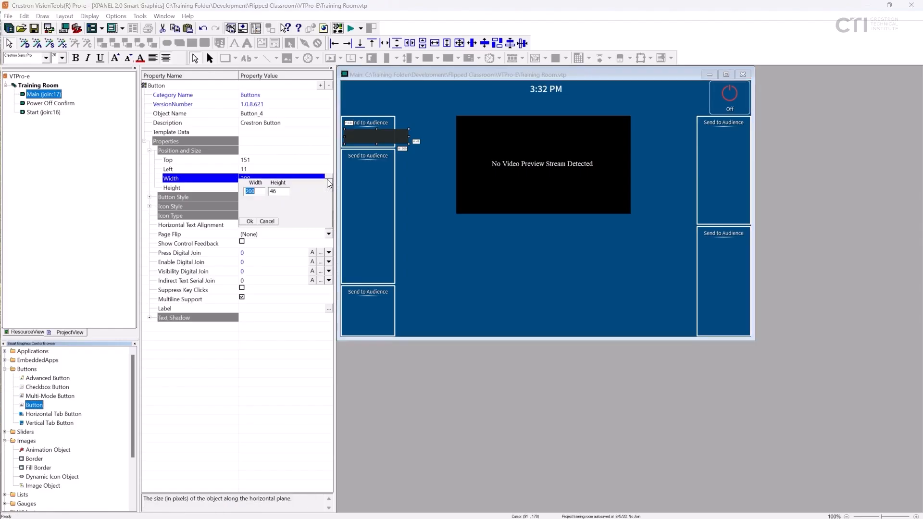
pyautogui.write('147')
pyautogui.press('Tab')
pyautogui.write('53')
pyautogui.press('Return')
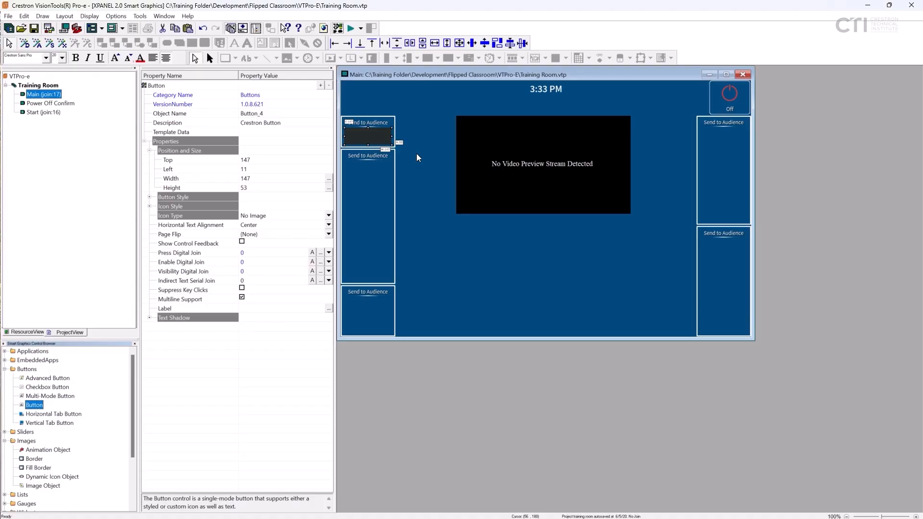
# - Label the button "Projector"
pyautogui.click(329, 308)
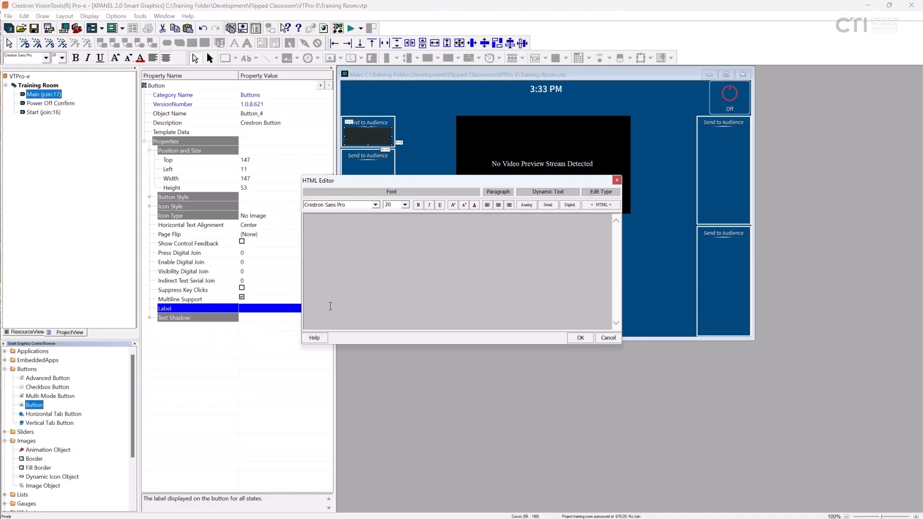
pyautogui.write('Projector')
pyautogui.click(581, 337)
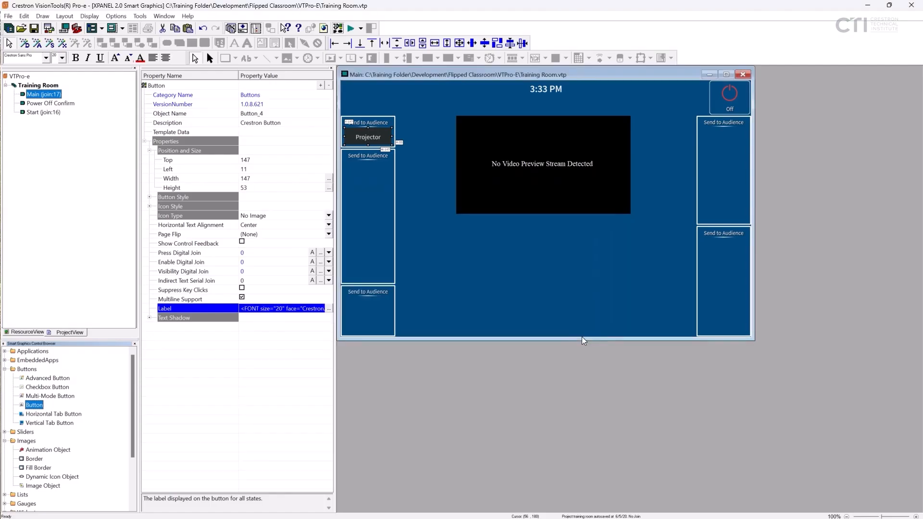
# - Set the Projector button's icon style to Icons Sm and its icon type to Use Style's State
pyautogui.click(150, 199)
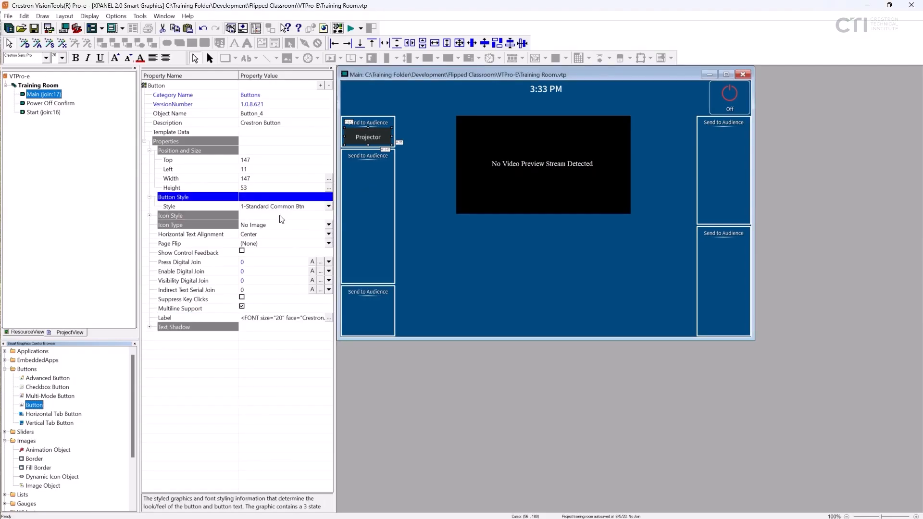
pyautogui.click(150, 218)
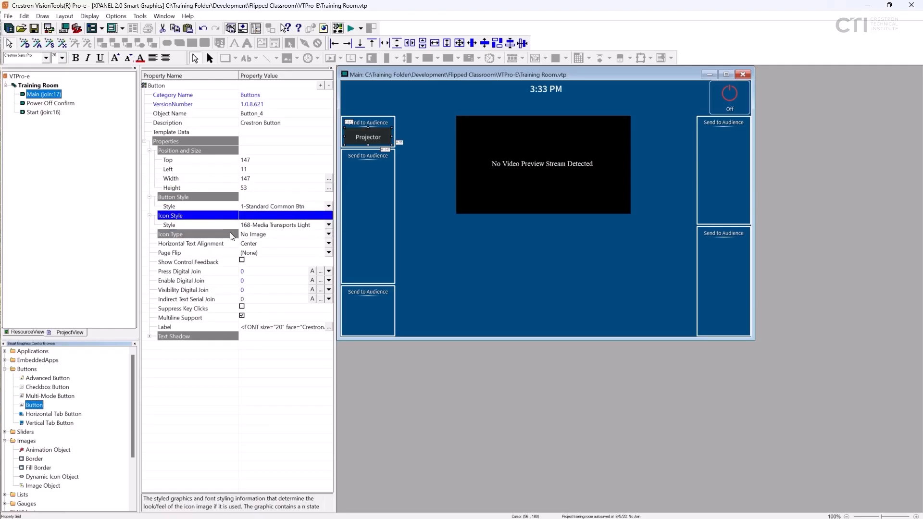
pyautogui.click(328, 224)
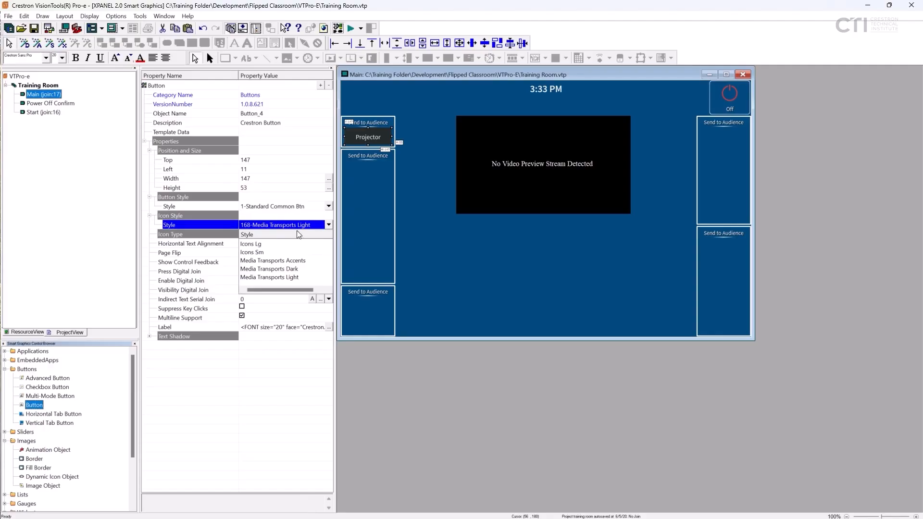
pyautogui.click(260, 252)
pyautogui.click(329, 234)
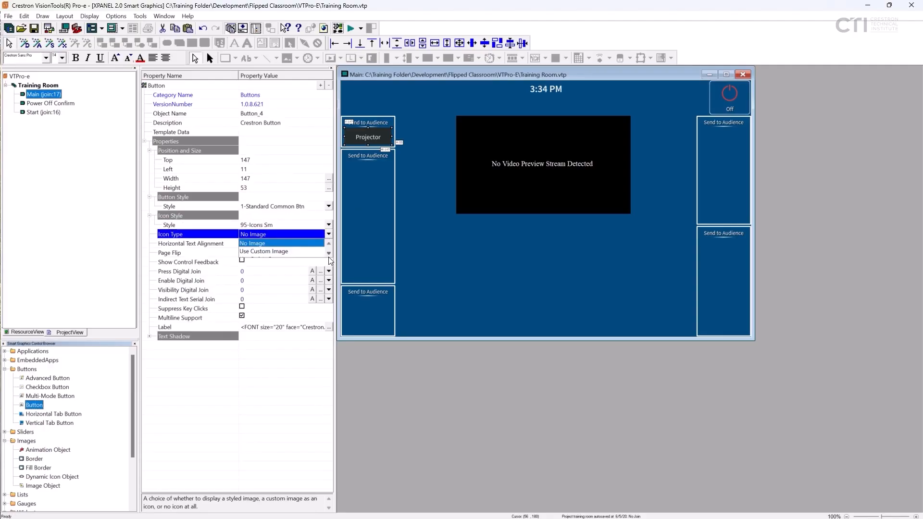
pyautogui.click(329, 253)
pyautogui.click(301, 251)
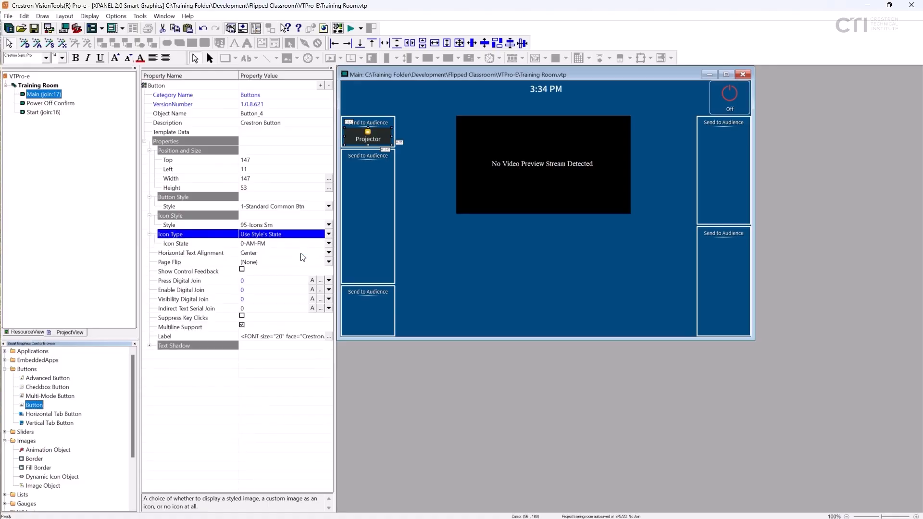
# - Choose Projector as the button's icon state and set the horizontal text alignment to Left
pyautogui.click(329, 244)
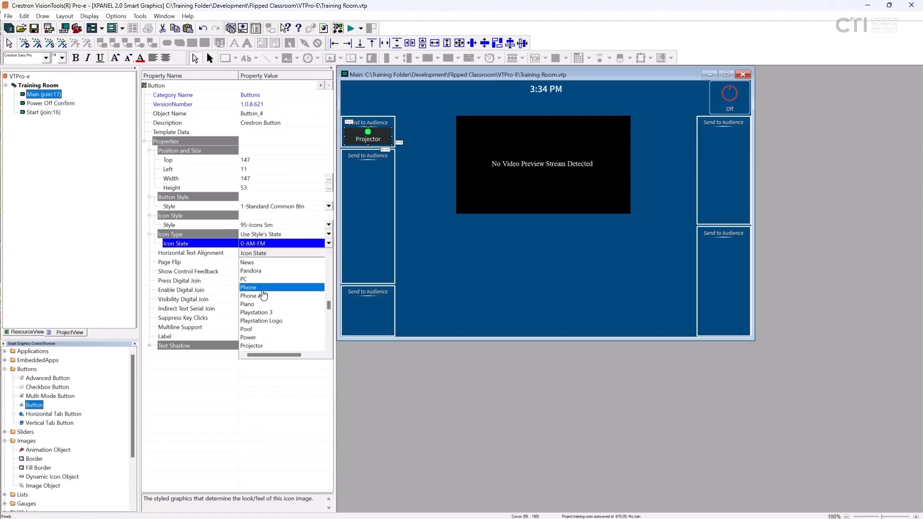
pyautogui.scroll(-1, 263, 294)
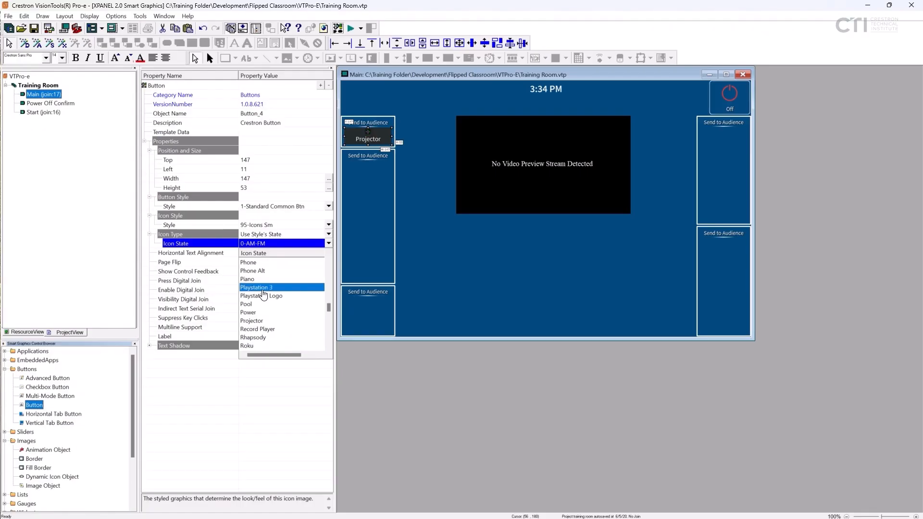
pyautogui.click(265, 322)
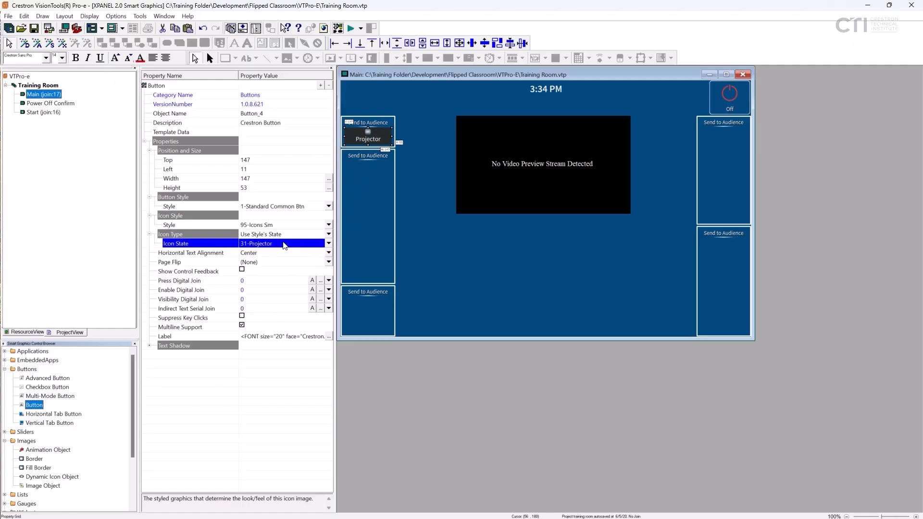
pyautogui.click(329, 253)
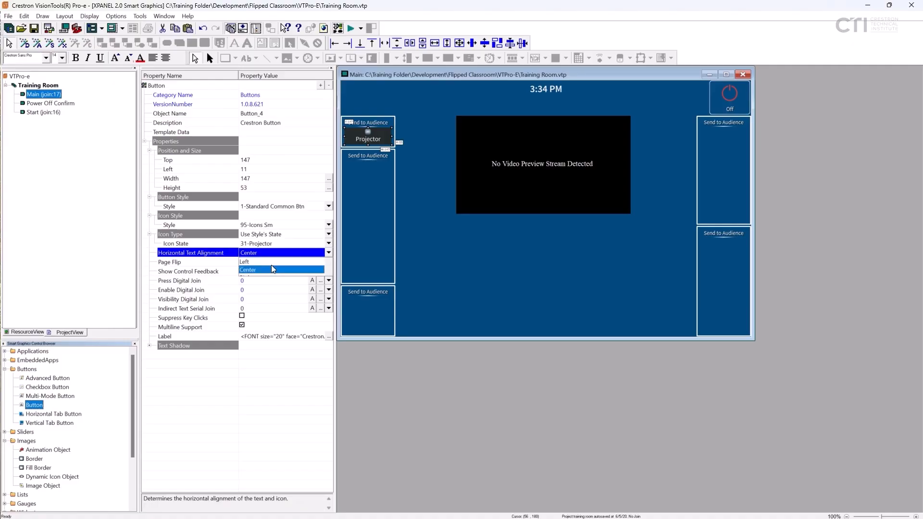
pyautogui.click(257, 262)
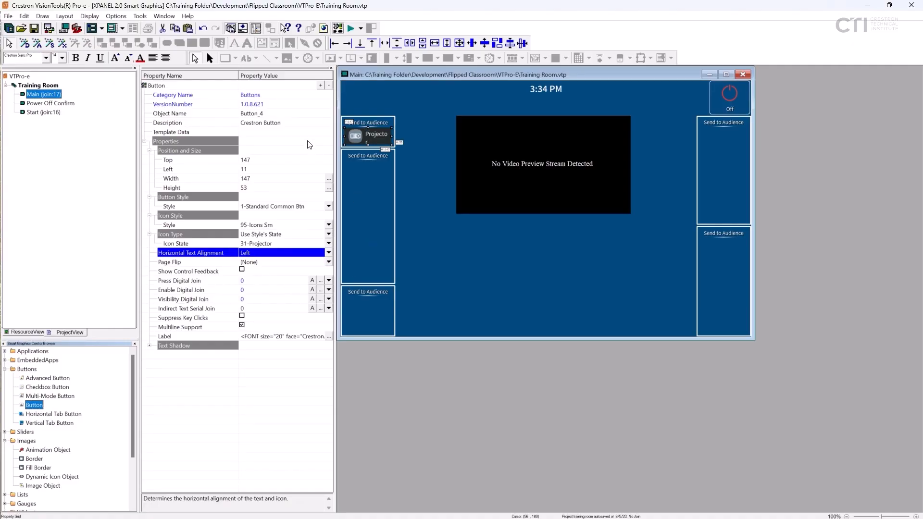
# - Set the font size of the button's Projector label to 18
pyautogui.click(329, 336)
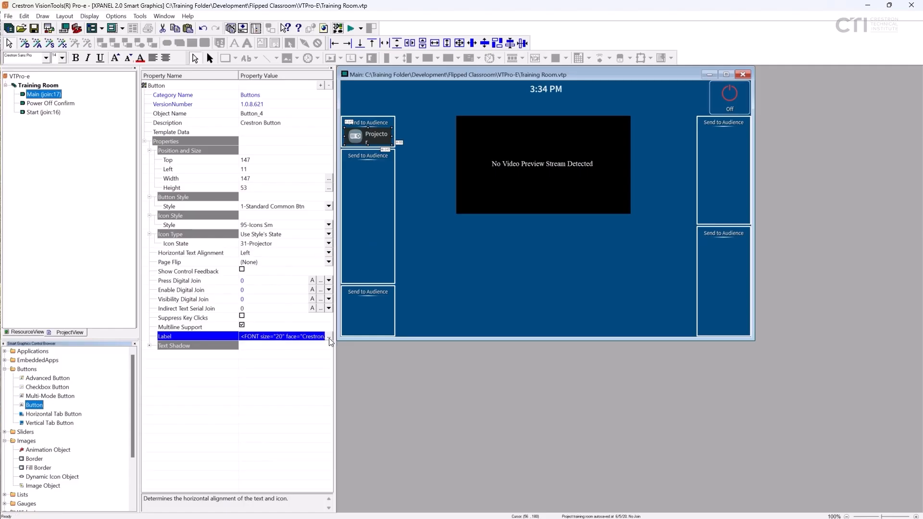
pyautogui.moveTo(359, 226); pyautogui.dragTo(277, 252)
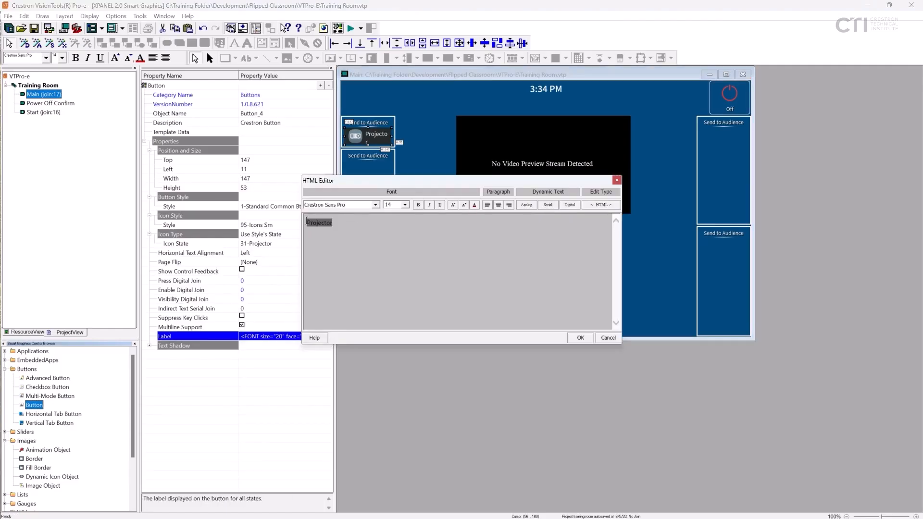
pyautogui.click(406, 205)
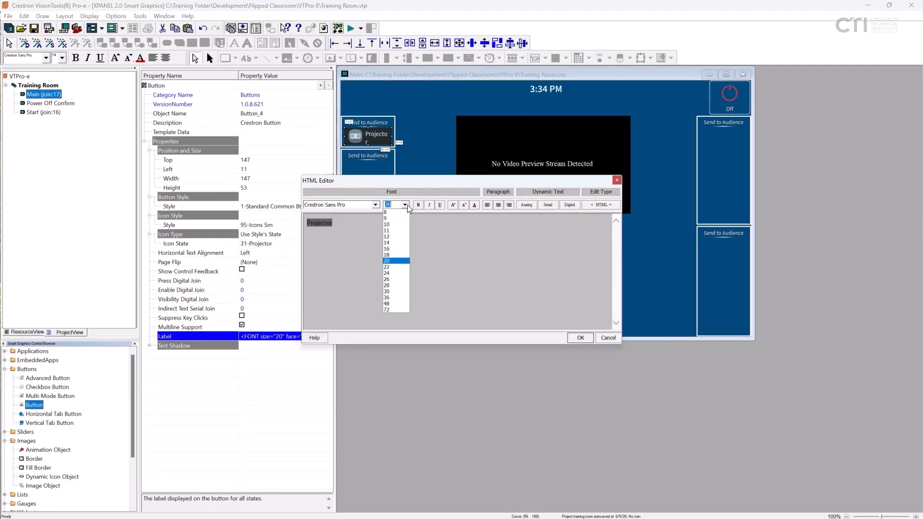
pyautogui.click(388, 256)
pyautogui.click(584, 337)
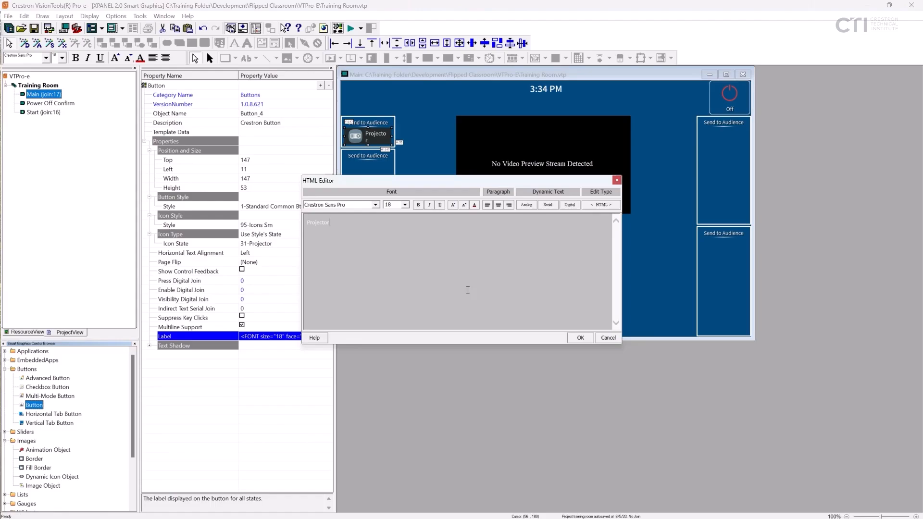
# - Set the font size of the button's Projector label to 16
pyautogui.doubleClick(318, 222)
pyautogui.click(405, 204)
pyautogui.click(395, 250)
pyautogui.click(580, 338)
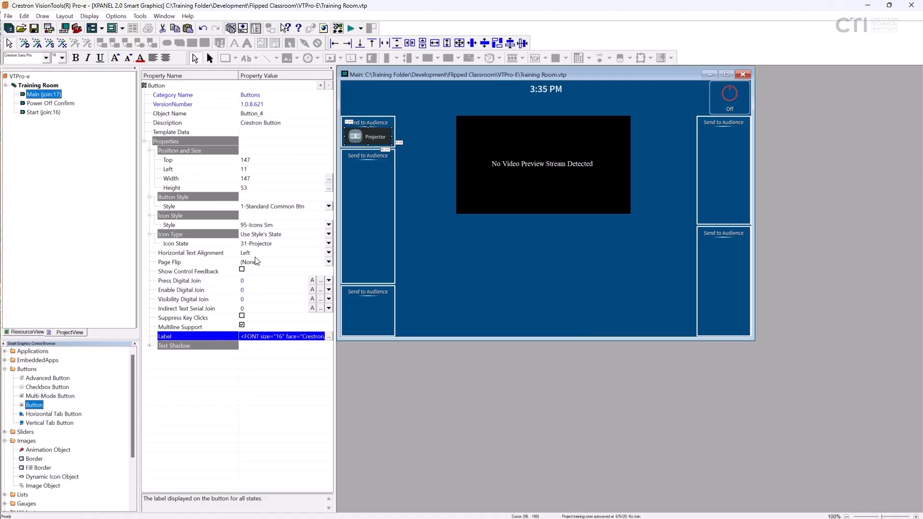
# - Assign press digital join 20 to the Projector button and save the project
pyautogui.click(321, 281)
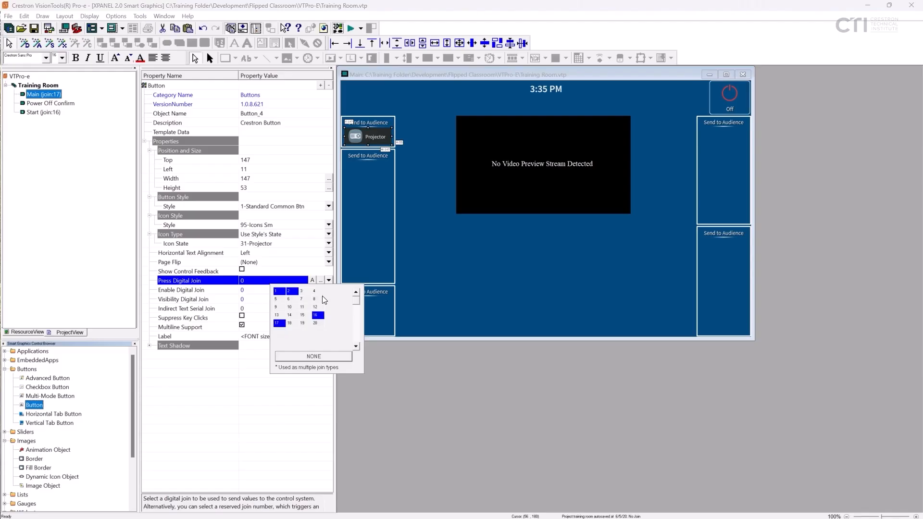
pyautogui.click(315, 323)
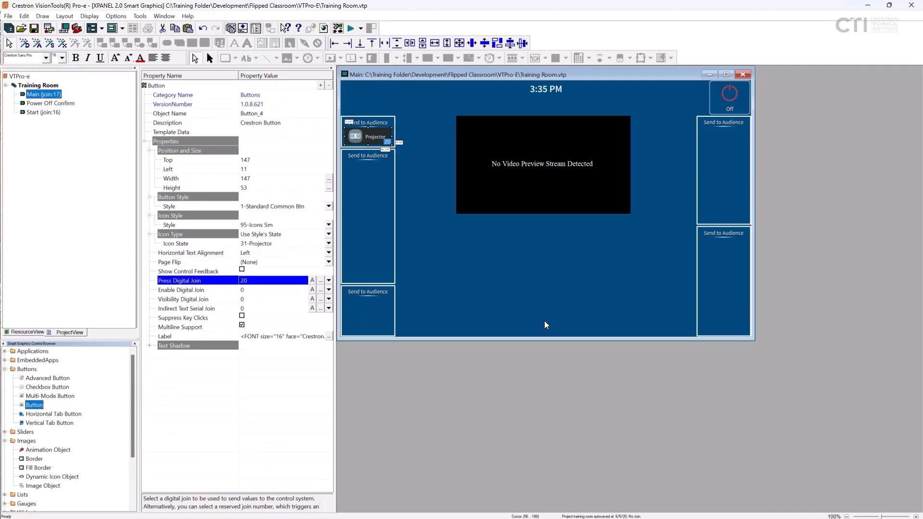
pyautogui.hotkey('ctrl', 's')
# - Change the heading of the box below the Projector button to "Select Activity"
pyautogui.click(376, 155)
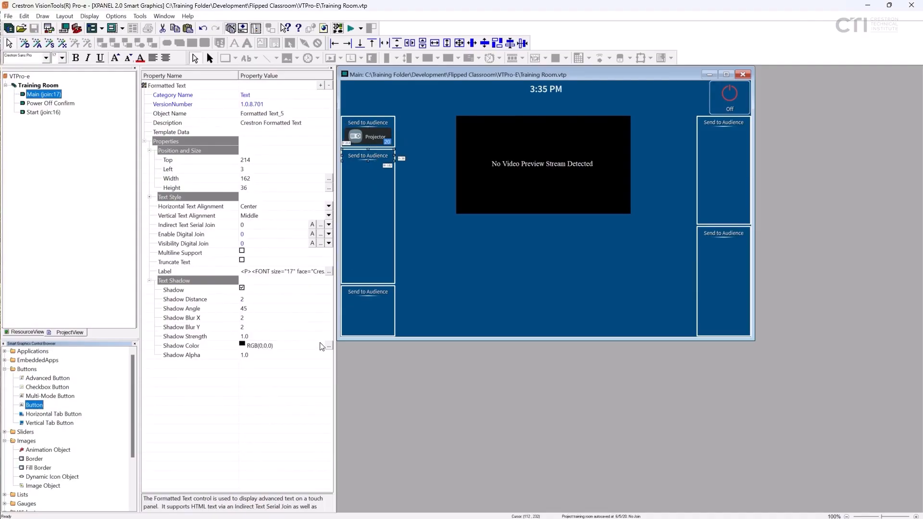
pyautogui.click(329, 273)
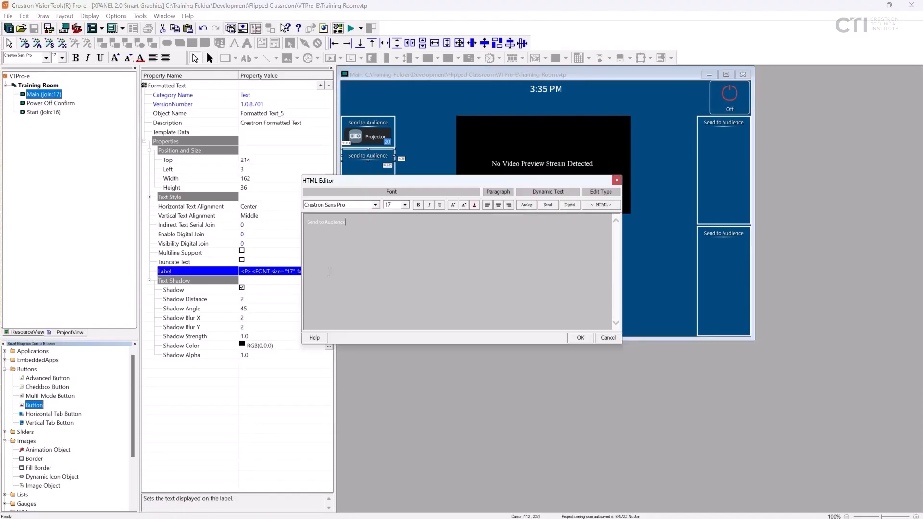
pyautogui.write('Select Activity')
pyautogui.click(580, 337)
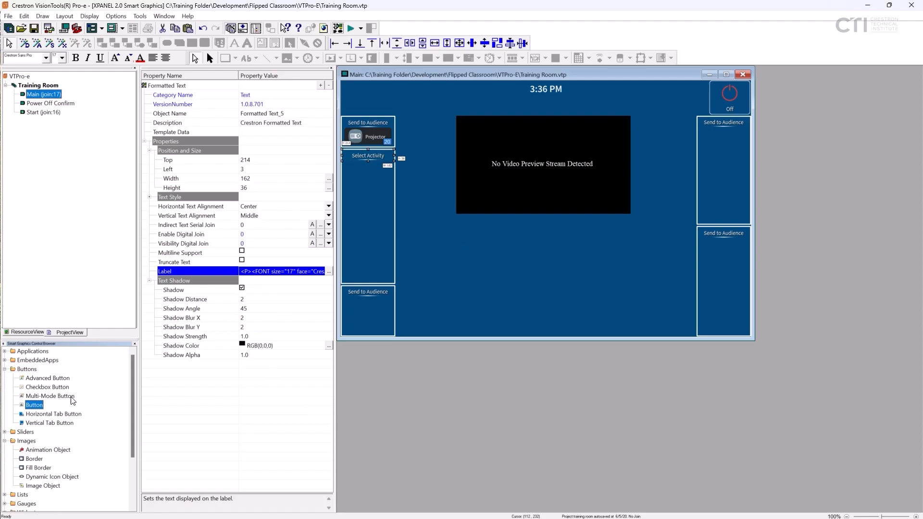
# - Add a Vertical Tab Button below the Select Activity heading and set its number of tabs to 7
pyautogui.moveTo(48, 423); pyautogui.dragTo(348, 175)
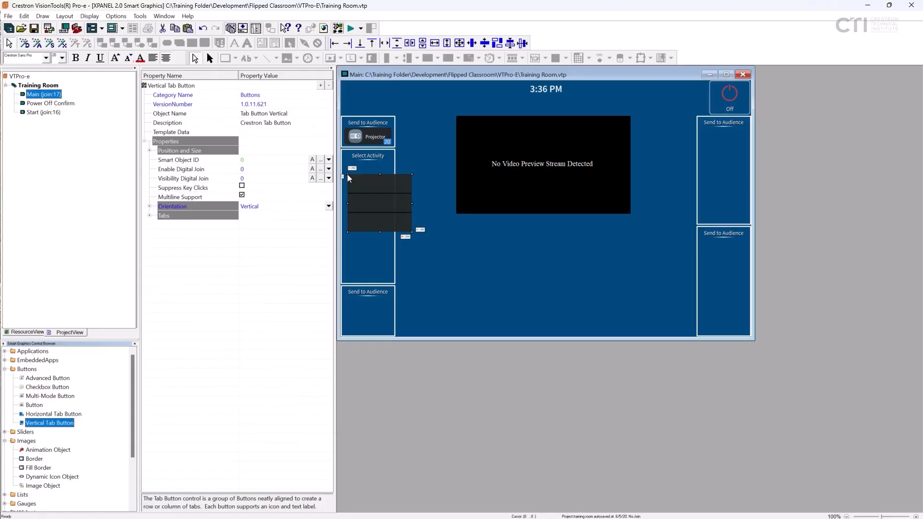
pyautogui.click(150, 217)
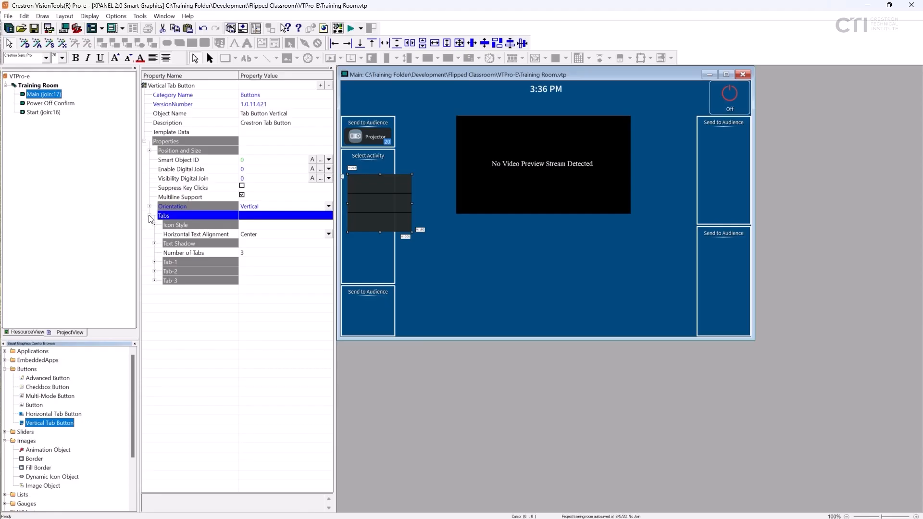
pyautogui.click(191, 255)
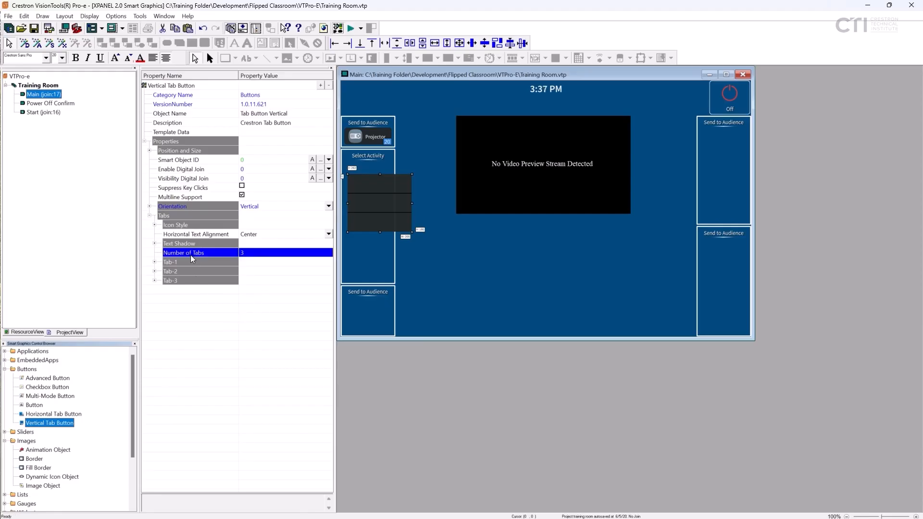
pyautogui.click(253, 253)
pyautogui.write('7')
pyautogui.press('Return')
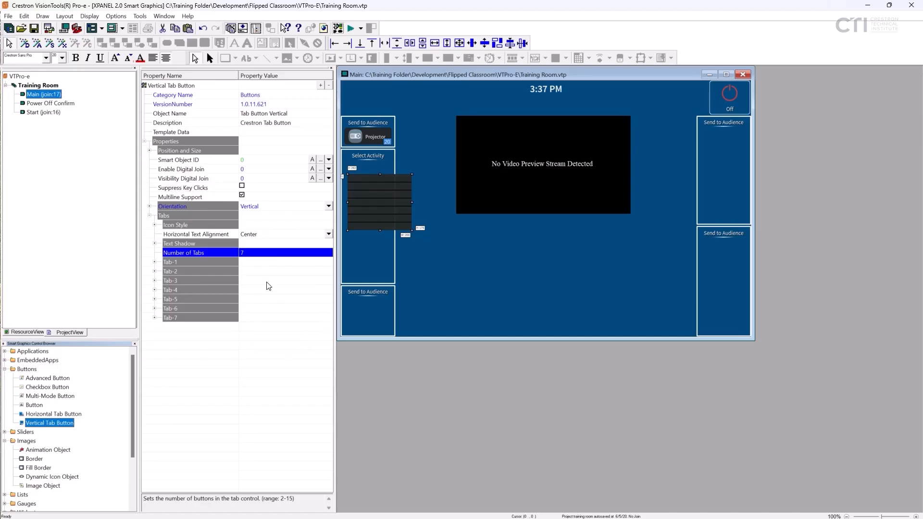
# - Set the vertical tab button's object name to "Select Activity"
pyautogui.click(261, 118)
pyautogui.write('Se')
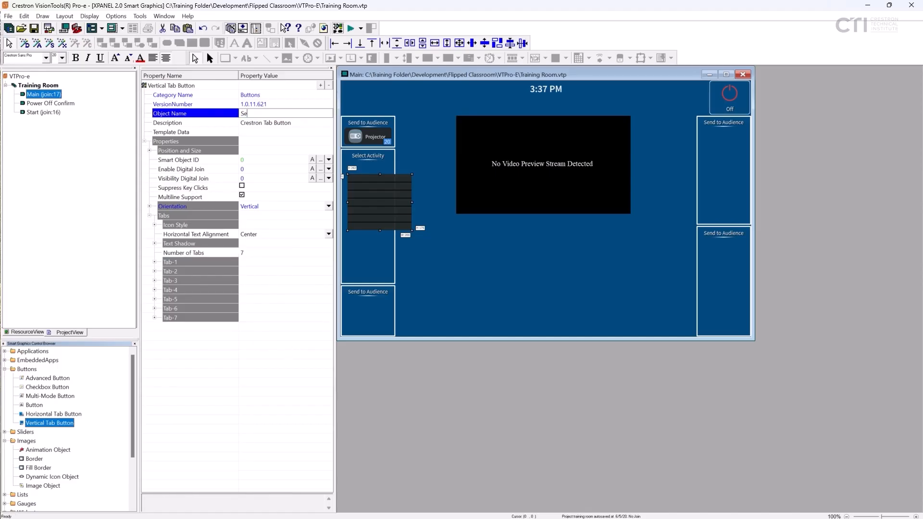
pyautogui.write('lect Activity')
pyautogui.press('Return')
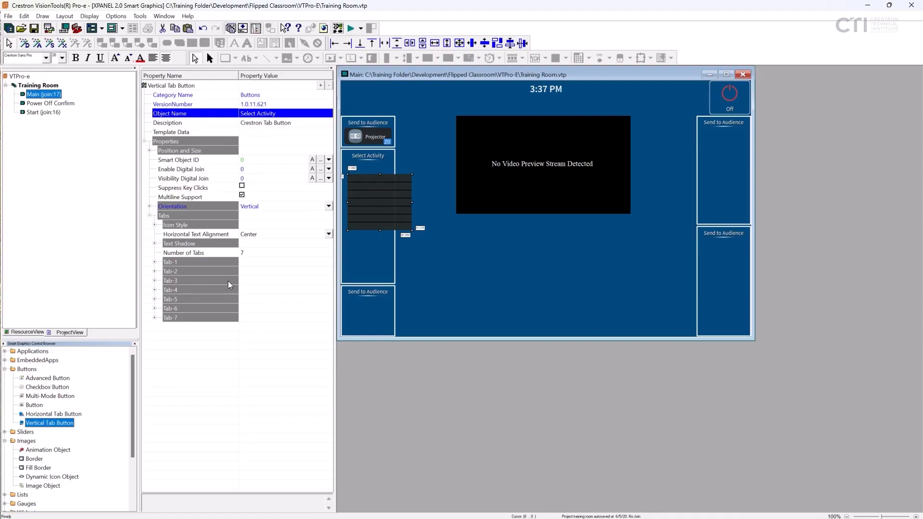
# - Assign Smart Object ID 10 to the Select Activity tab button
pyautogui.click(198, 161)
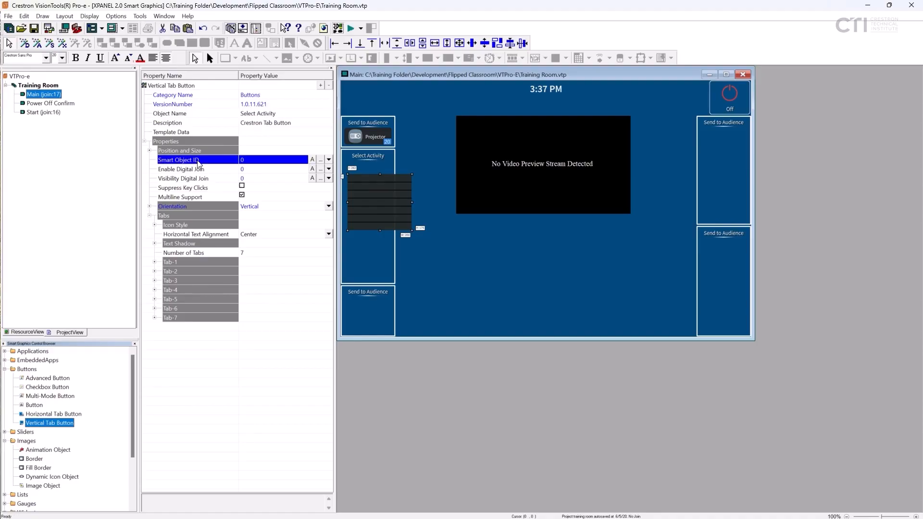
pyautogui.click(320, 160)
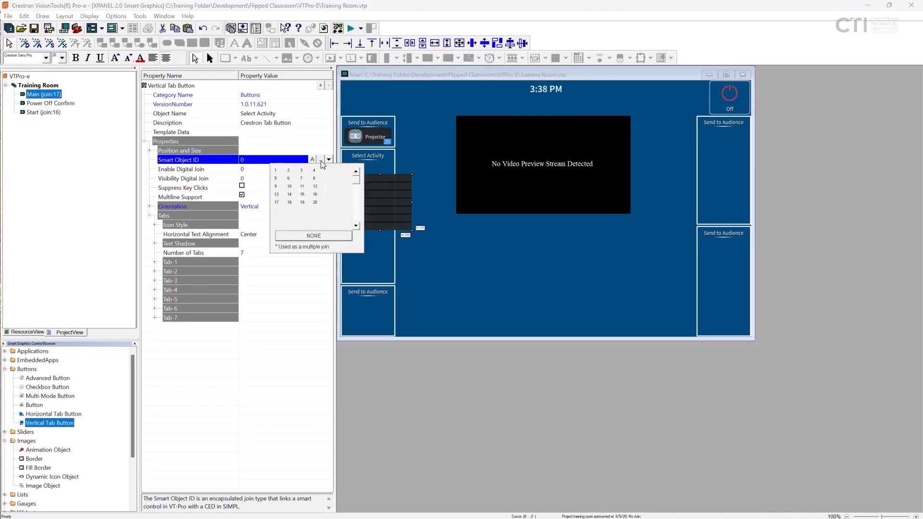
pyautogui.click(289, 186)
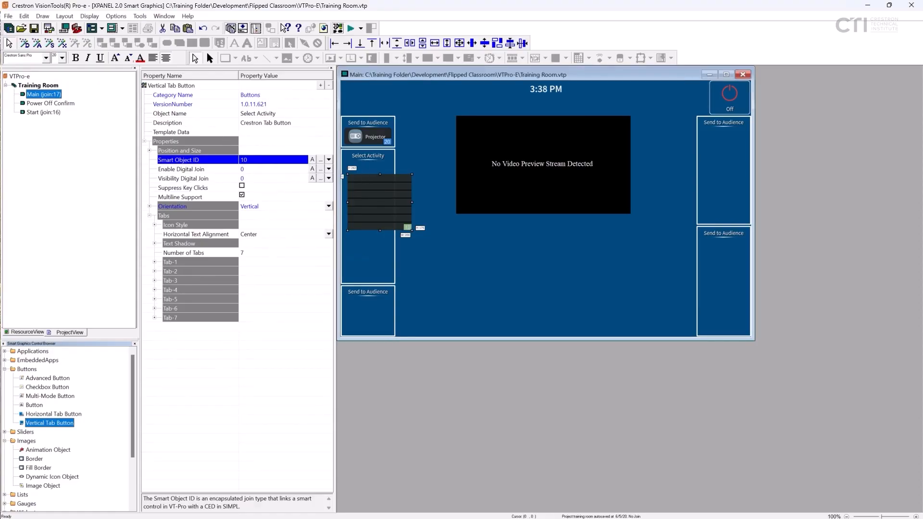
pyautogui.click(408, 231)
pyautogui.click(408, 230)
# - Resize the Select Activity tab button to a width of 156 and a height of 371
pyautogui.click(149, 151)
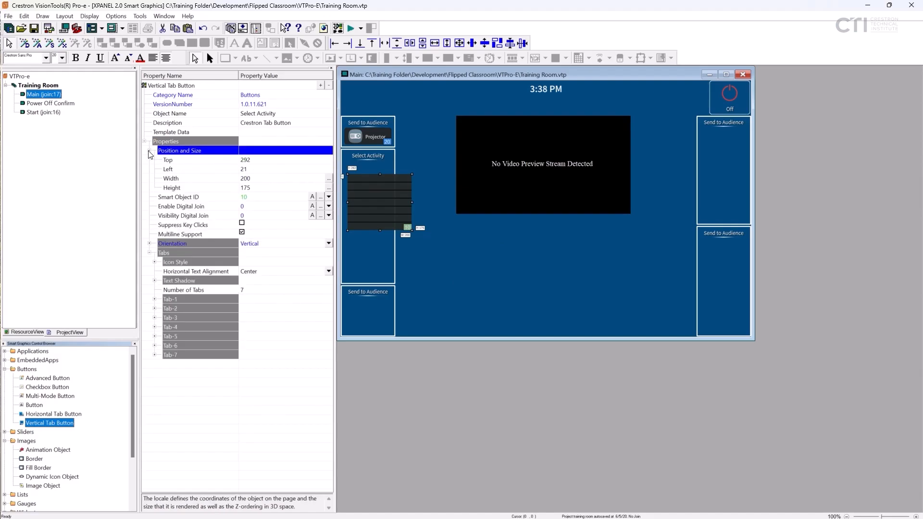
pyautogui.click(329, 179)
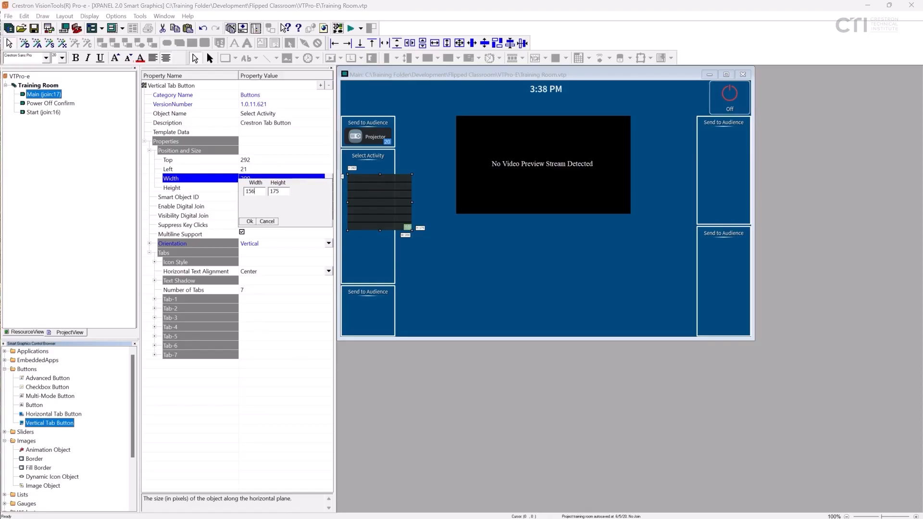
pyautogui.press('Tab')
pyautogui.write('371')
pyautogui.click(251, 221)
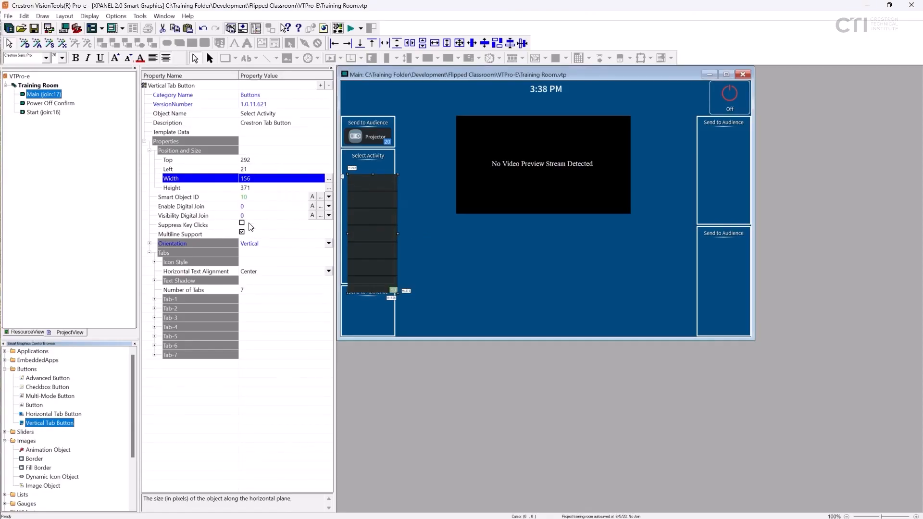
# - Position the Select Activity tab button at top 253 and left 6, and deselect it
pyautogui.click(259, 159)
pyautogui.write('253')
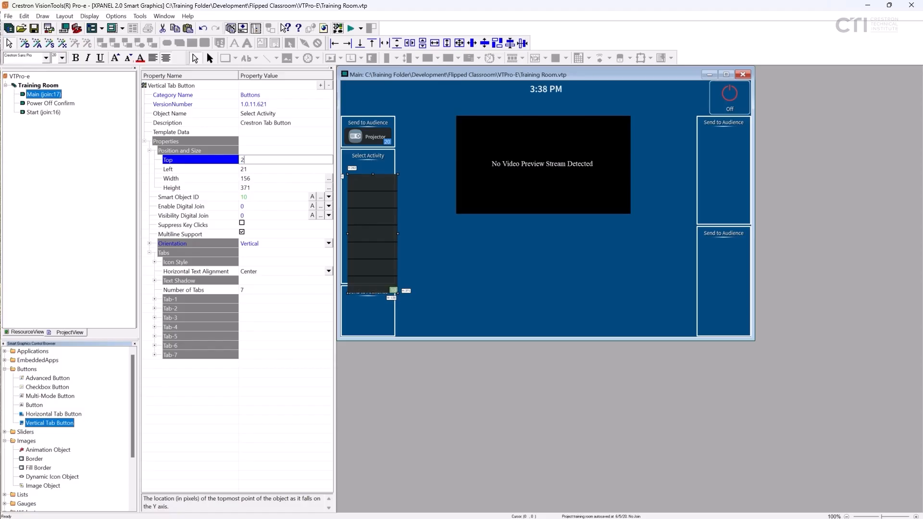
pyautogui.press('Return')
pyautogui.click(257, 169)
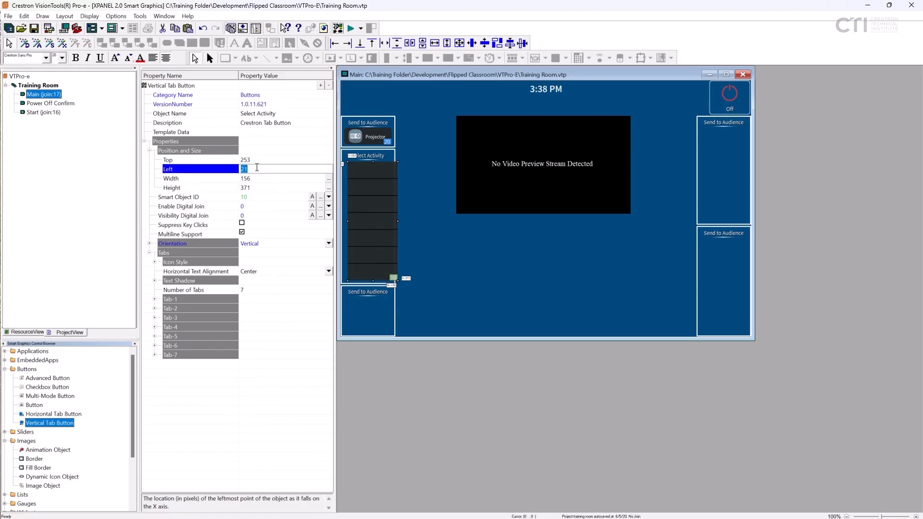
pyautogui.write('6')
pyautogui.press('Return')
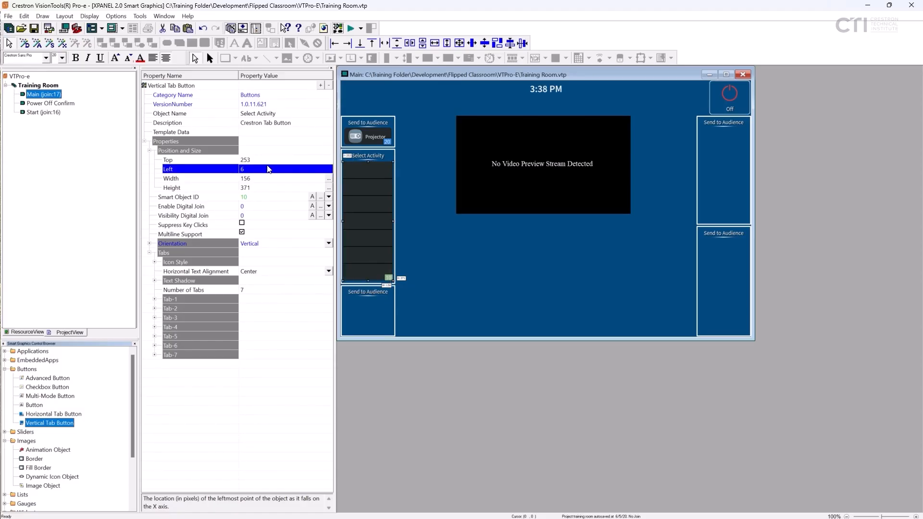
pyautogui.click(422, 211)
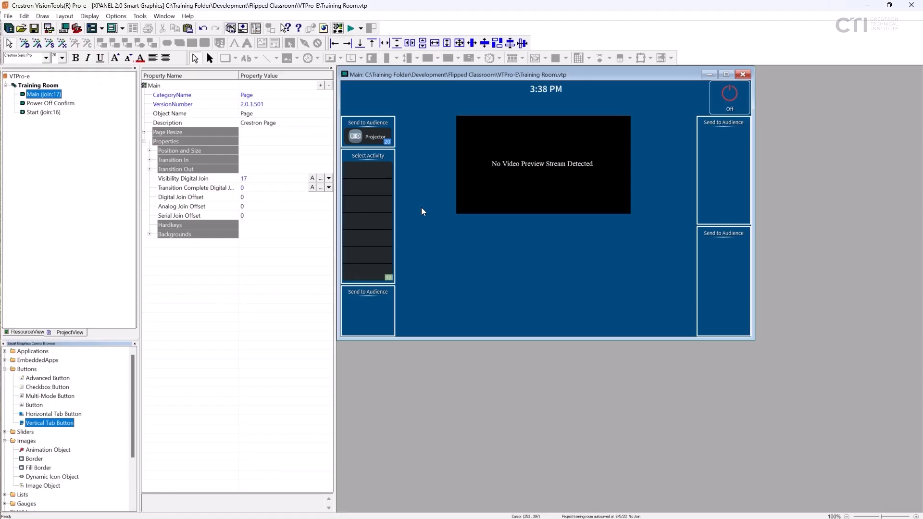
# - Set the Select Activity tab button's icon style to 95-Icons Sm and its horizontal text alignment to Left
pyautogui.click(372, 218)
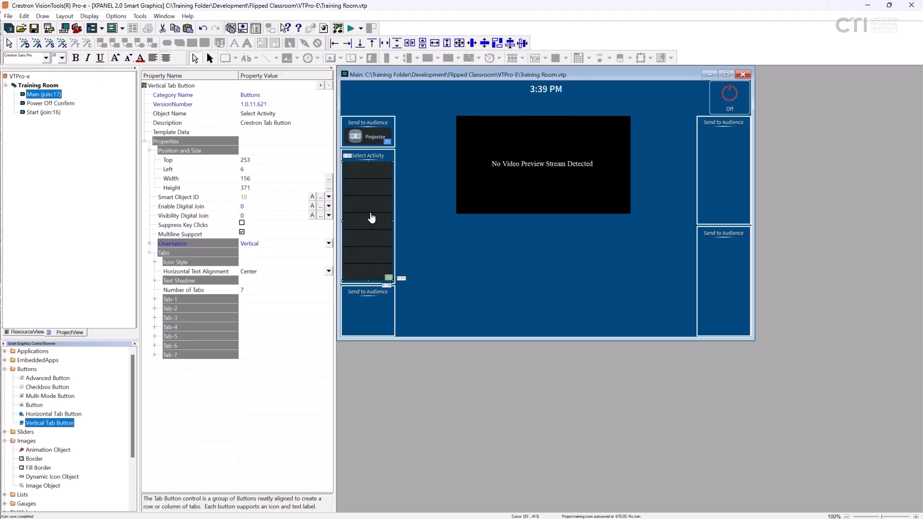
pyautogui.click(155, 262)
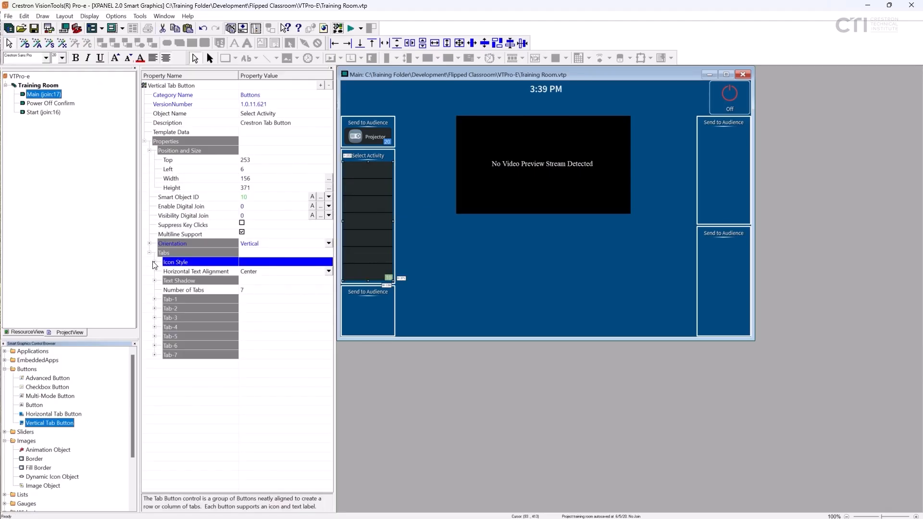
pyautogui.click(329, 271)
pyautogui.click(263, 294)
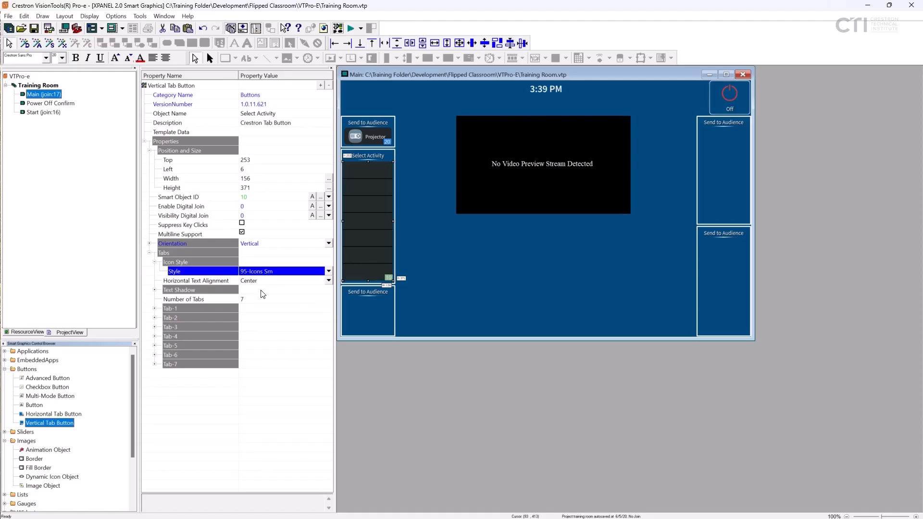
pyautogui.click(330, 280)
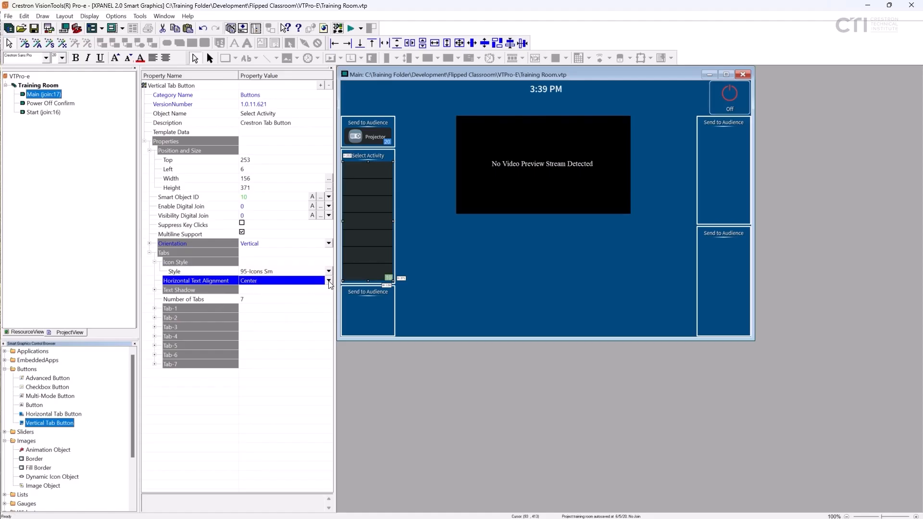
pyautogui.click(282, 290)
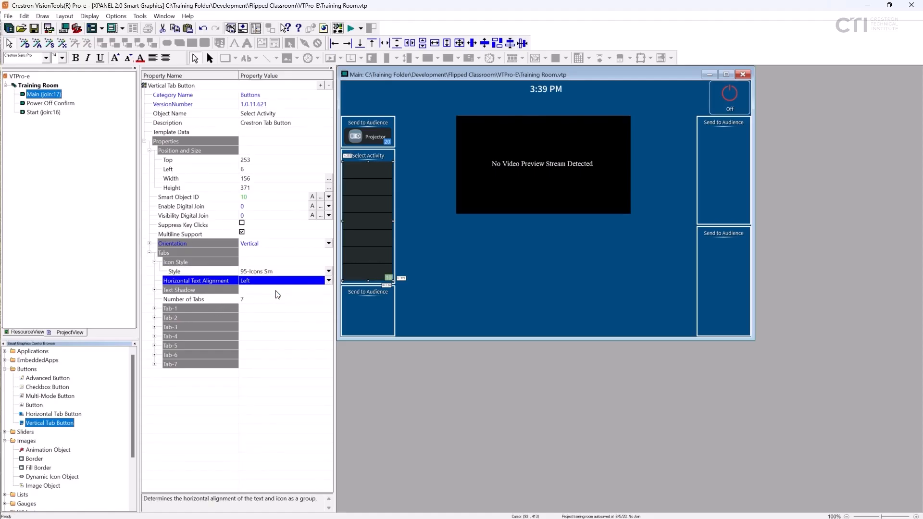
# - Label Tab-1 of the Select Activity tab button "Document Camera"
pyautogui.click(154, 309)
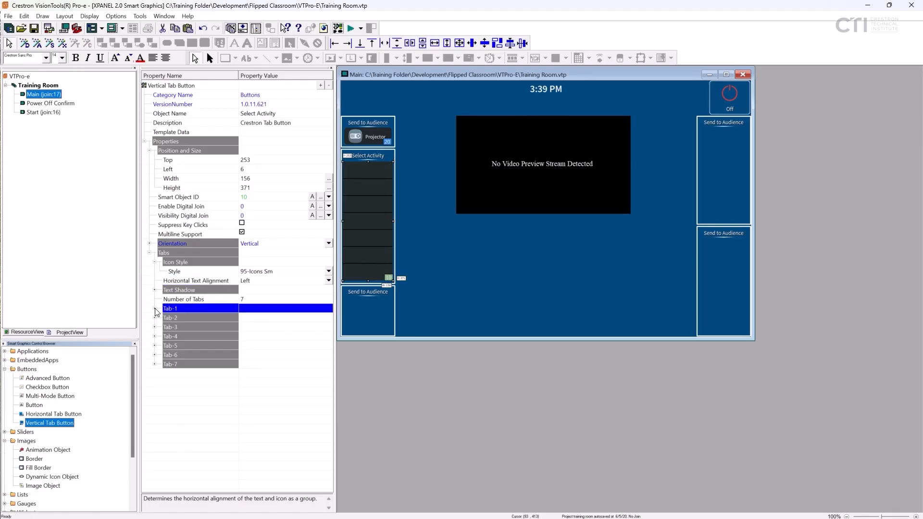
pyautogui.click(328, 319)
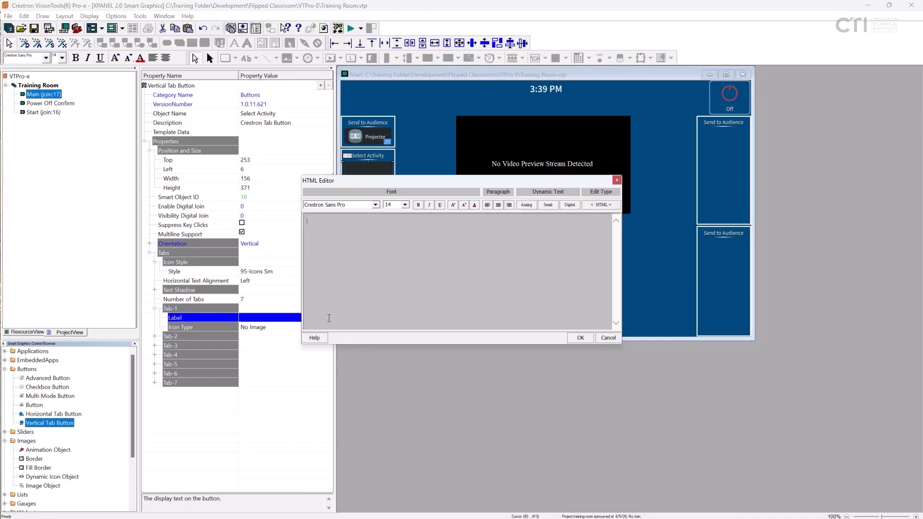
pyautogui.write('Document Camera')
pyautogui.click(580, 338)
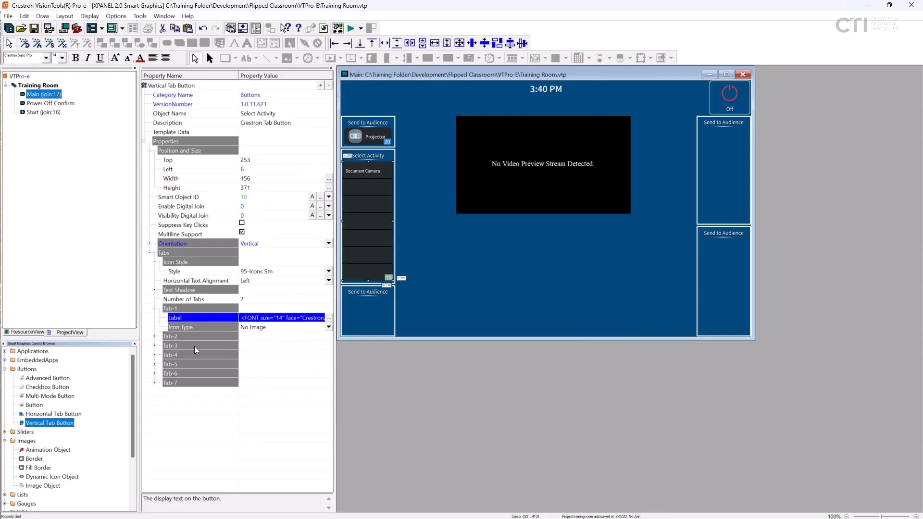
# - Set Tab-1's icon type to Use Style's State and its icon state to 35-Document Camera
pyautogui.click(328, 328)
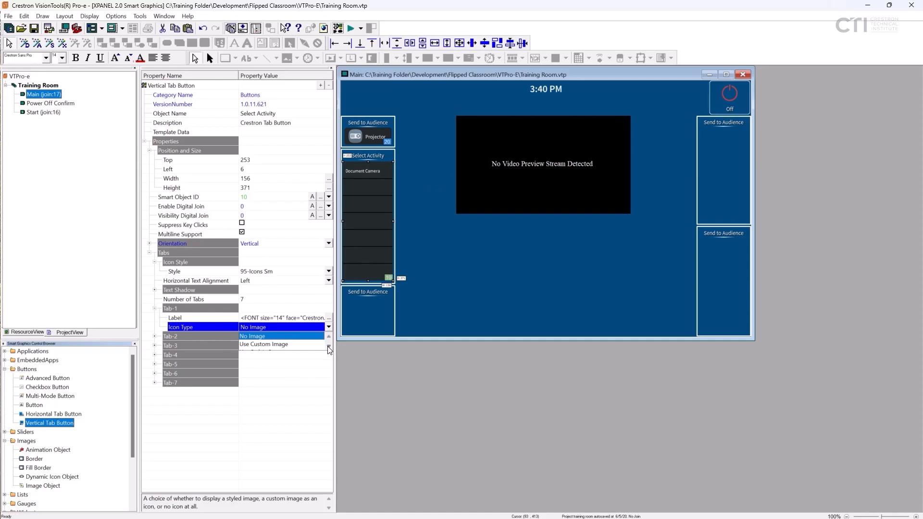
pyautogui.click(329, 349)
pyautogui.click(303, 345)
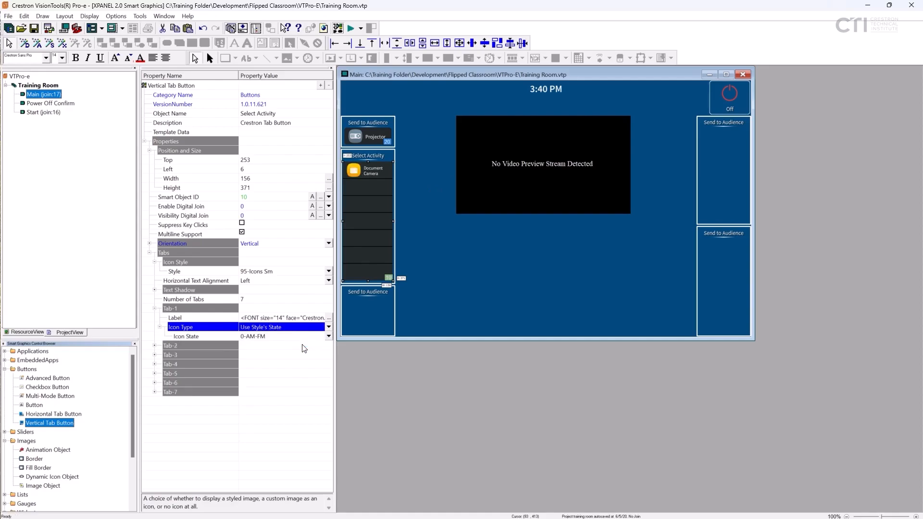
pyautogui.click(329, 337)
pyautogui.scroll(-3, 280, 378)
pyautogui.press('d')
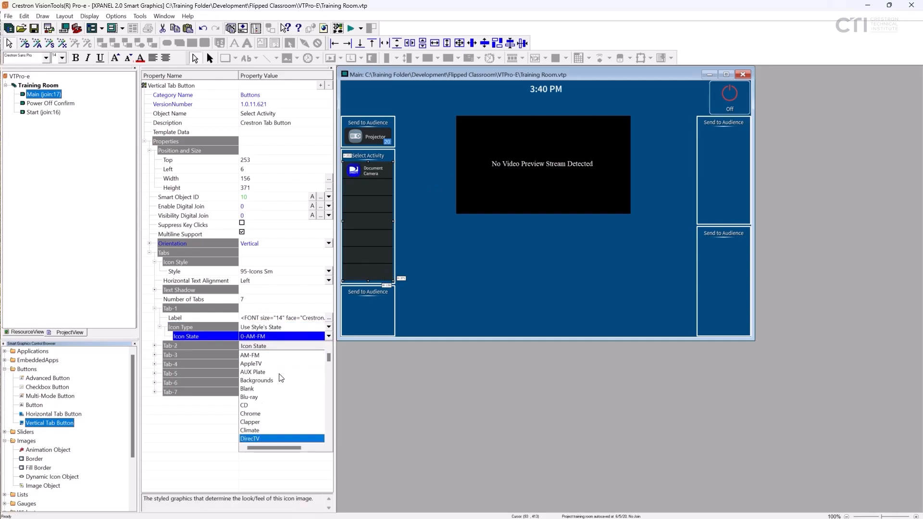
pyautogui.click(277, 428)
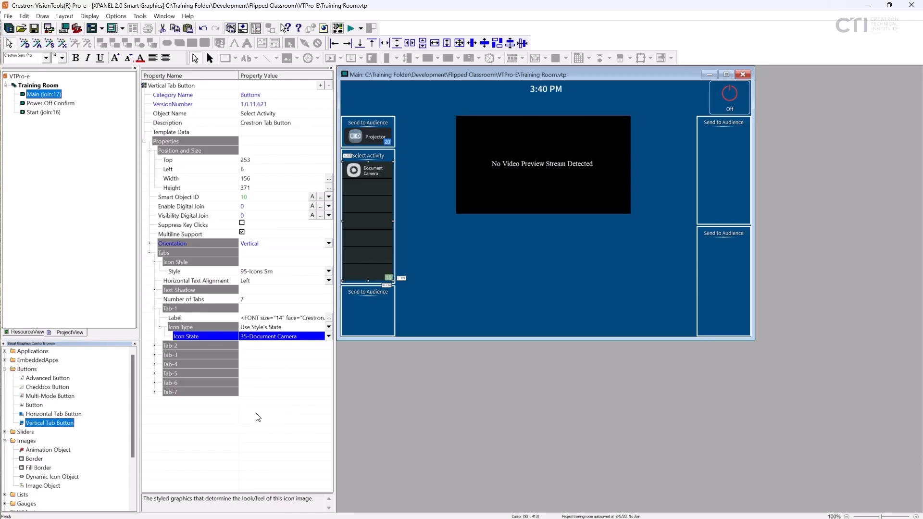
# - Check the Projector button's label font size and set the Document Camera label's font size to 16
pyautogui.click(373, 140)
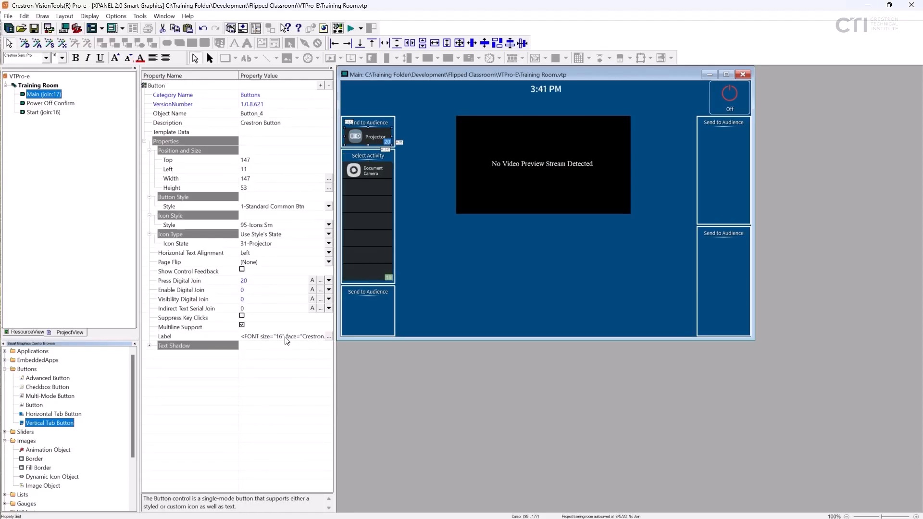
pyautogui.click(377, 172)
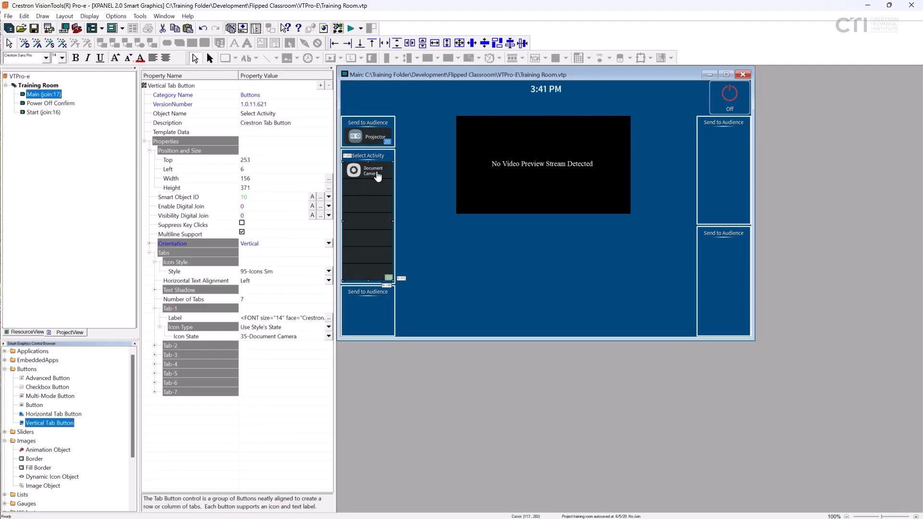
pyautogui.click(330, 318)
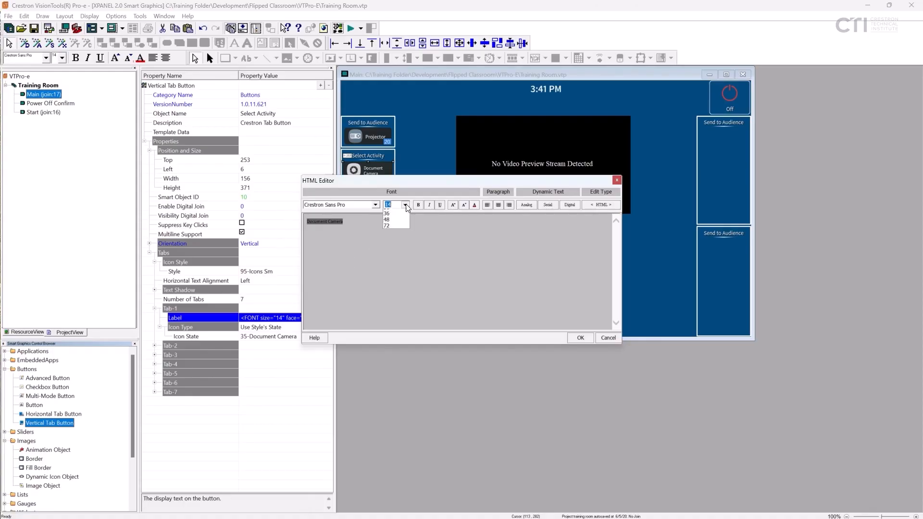
pyautogui.click(395, 249)
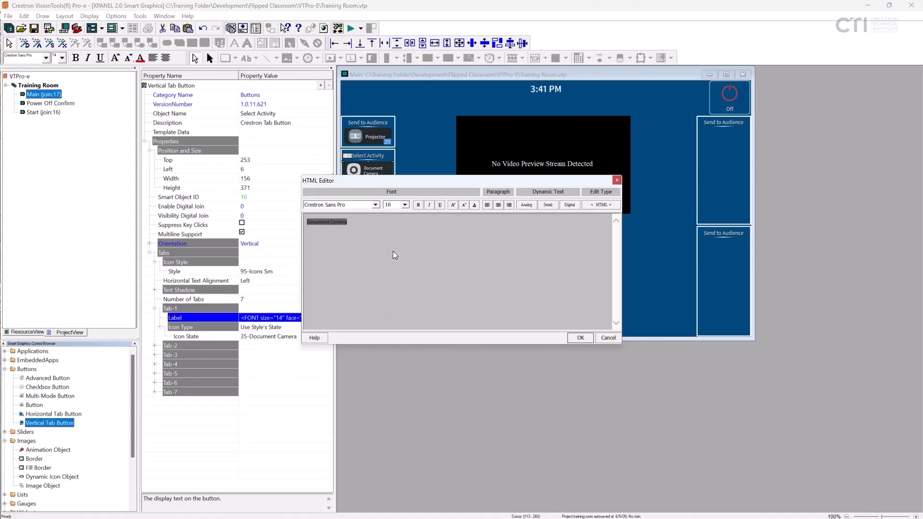
pyautogui.click(580, 338)
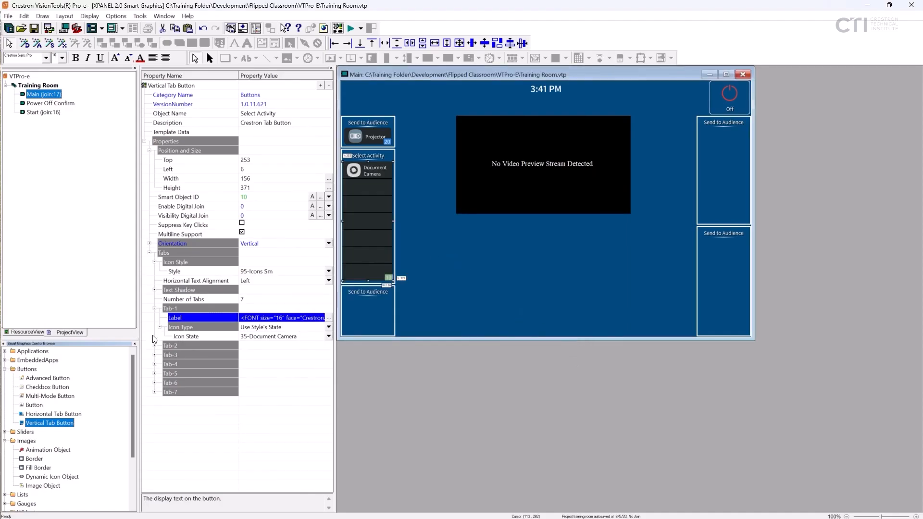
# - Expand the properties of Tab-2 through Tab-7 of the Select Activity tab button and label Tab-2 "Laptop"
pyautogui.click(155, 392)
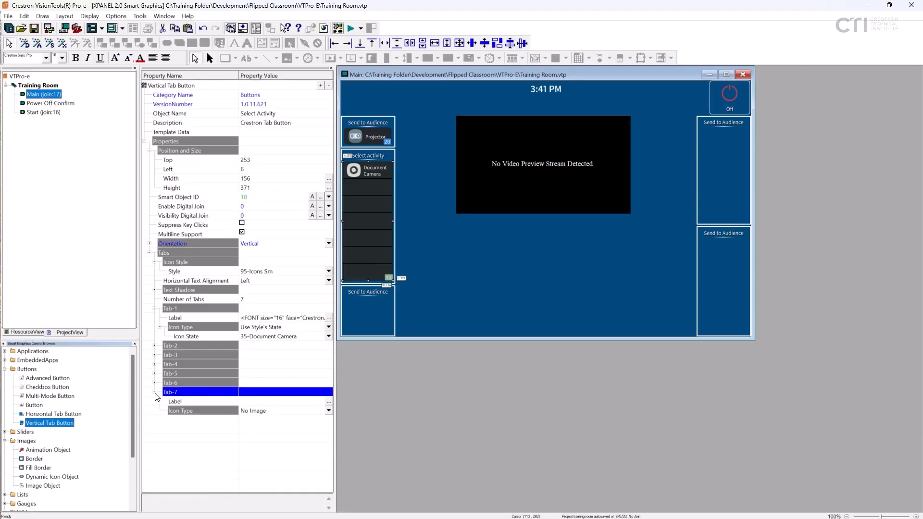
pyautogui.click(154, 384)
pyautogui.click(154, 373)
pyautogui.click(154, 365)
pyautogui.click(154, 354)
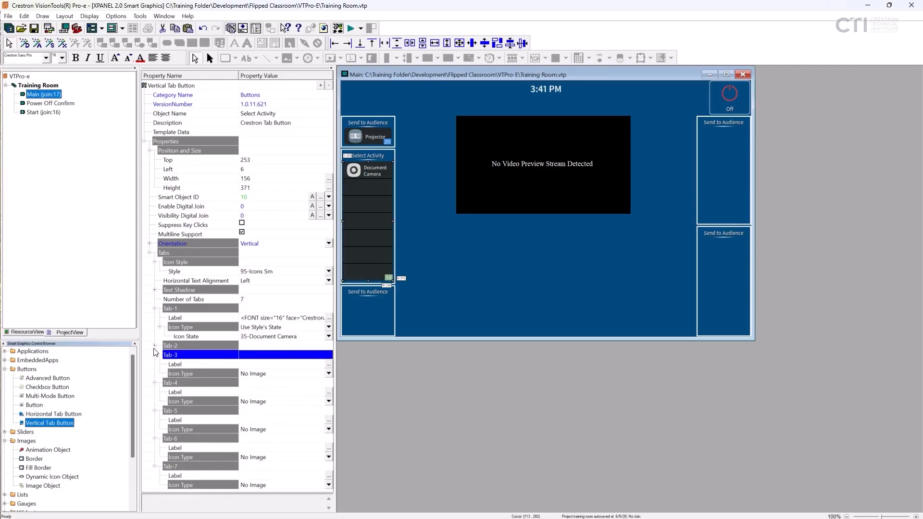
pyautogui.click(155, 345)
pyautogui.click(320, 356)
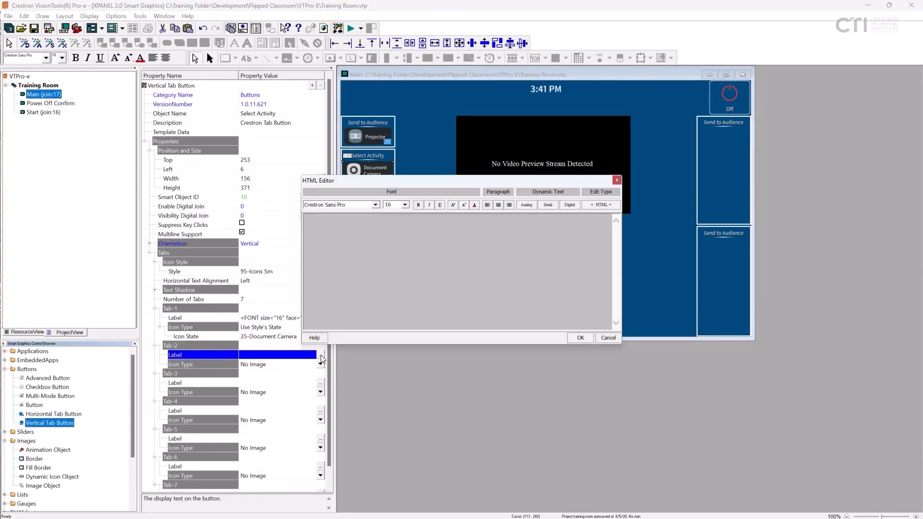
pyautogui.write('Laptop')
pyautogui.click(580, 338)
# - Label Tab-3 of the Select Activity tab button "DirecTV" and Tab-4 "Blu-ray 1"
pyautogui.click(320, 384)
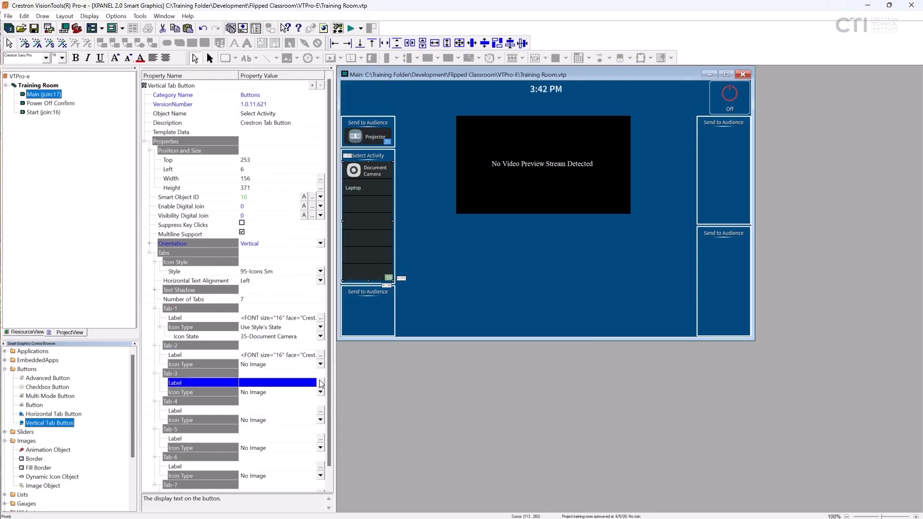
pyautogui.click(321, 383)
pyautogui.write('DirecTV')
pyautogui.click(581, 338)
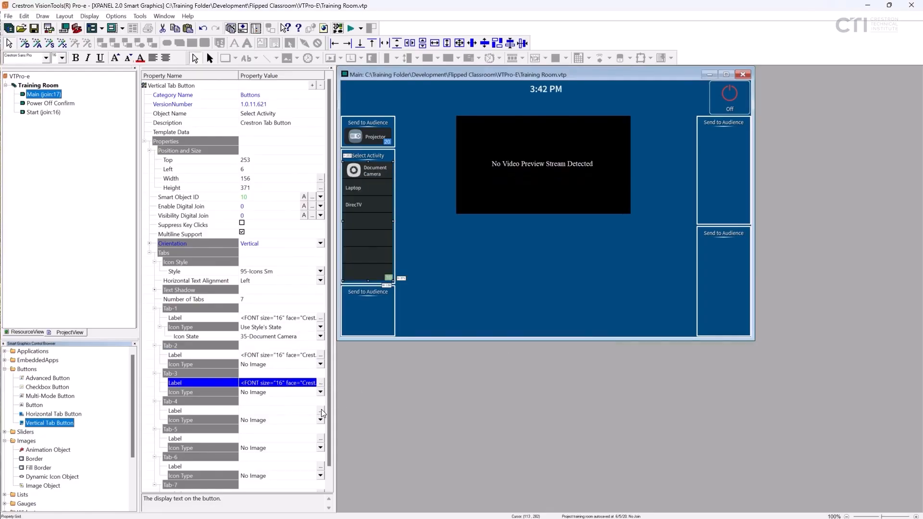
pyautogui.click(321, 411)
pyautogui.write('Blu-ray 1')
pyautogui.click(580, 338)
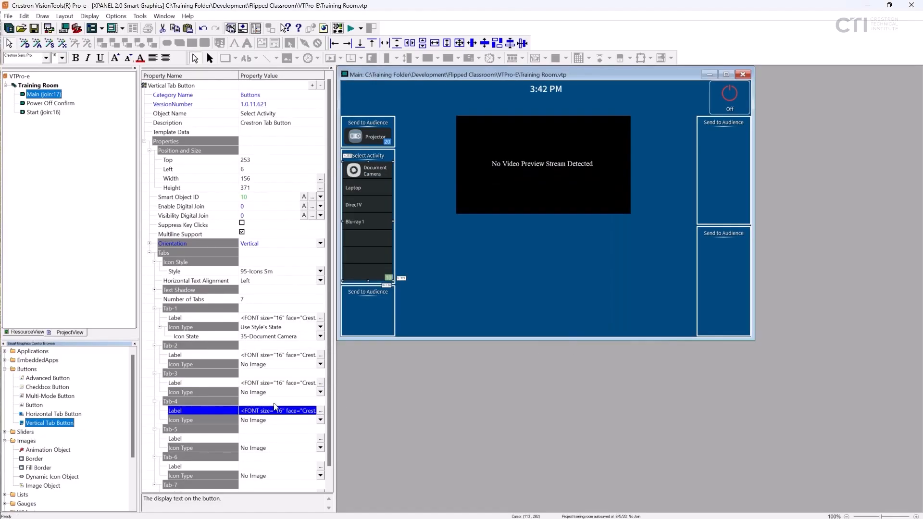
# - Label Tab-5 of the Select Activity tab button "Blu-ray 2" and Tab-6 "Shades"
pyautogui.click(321, 439)
pyautogui.write('Blu-ray 2')
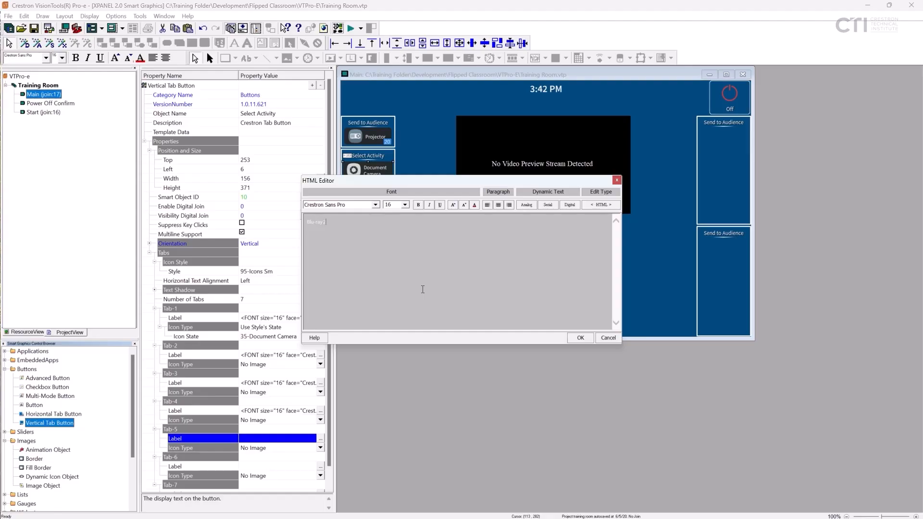
pyautogui.click(580, 338)
pyautogui.scroll(-1, 289, 384)
pyautogui.click(320, 448)
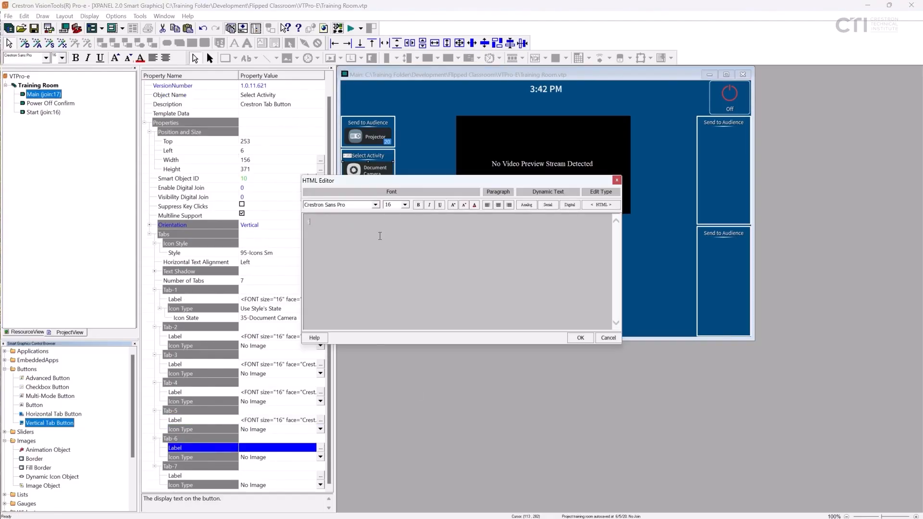
pyautogui.write('Shades')
pyautogui.click(580, 338)
# - Label Tab-7 of the Select Activity tab button "Weather"
pyautogui.click(321, 476)
pyautogui.write('Weather')
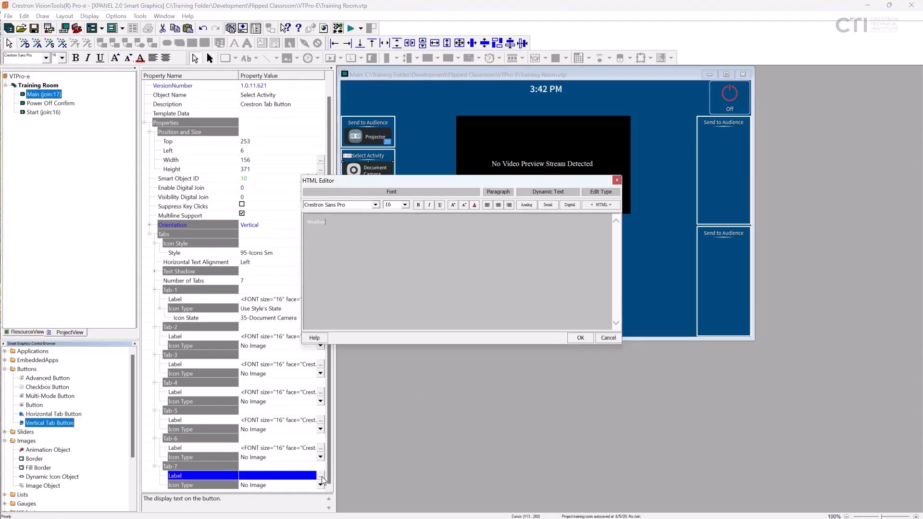
pyautogui.click(581, 338)
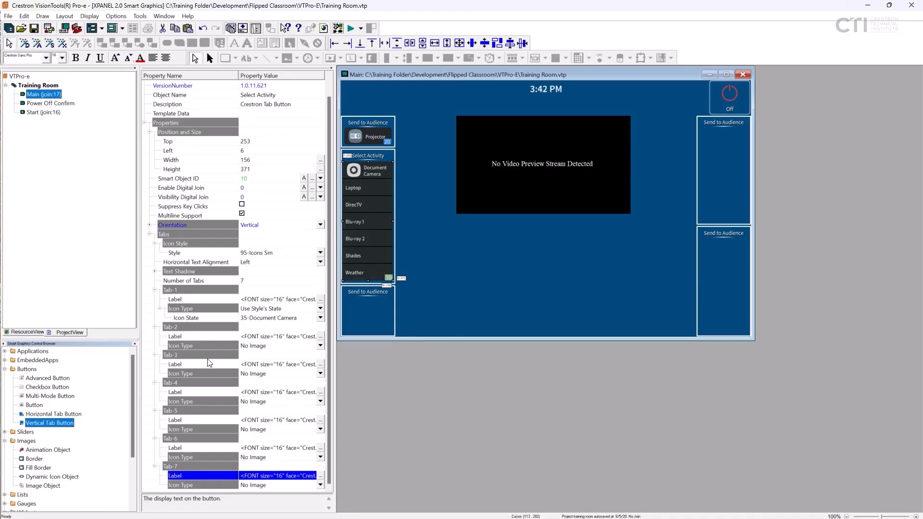
# - Set the Laptop tab's icon type to Use Style's State and its icon state to 40-Laptop
pyautogui.click(321, 347)
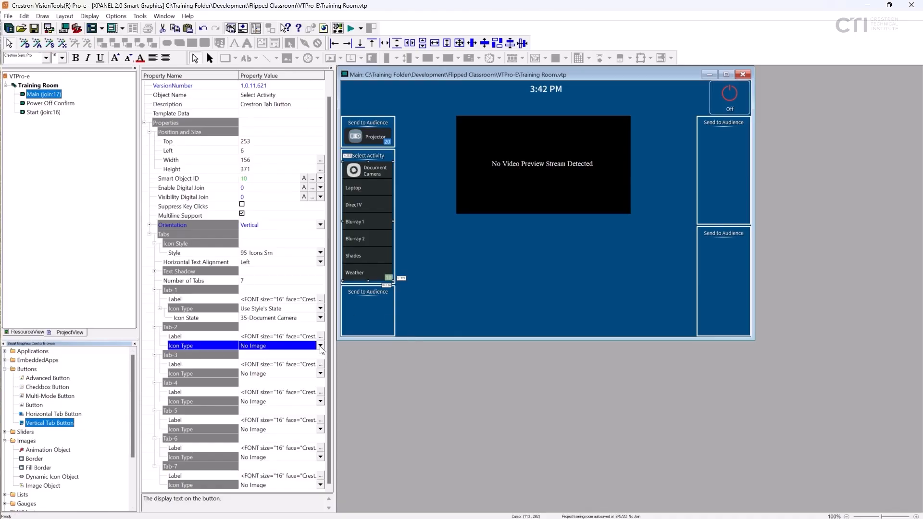
pyautogui.click(321, 346)
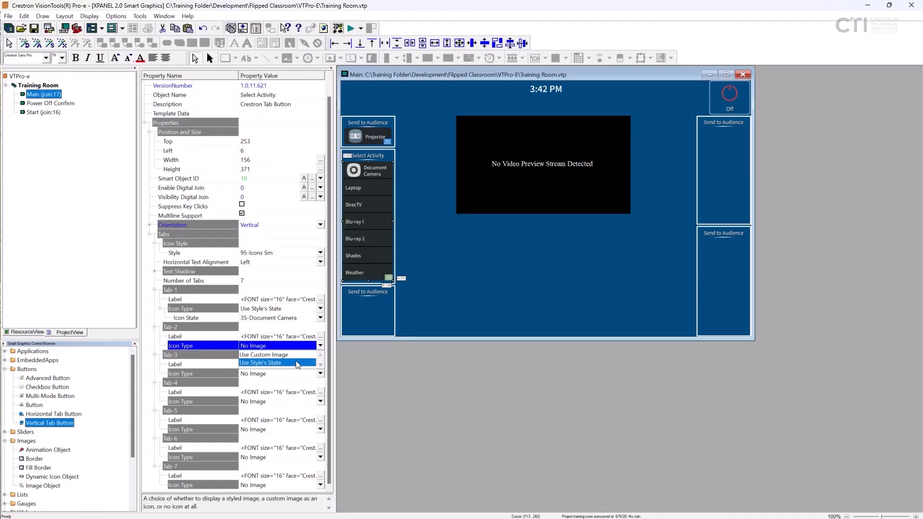
pyautogui.click(297, 364)
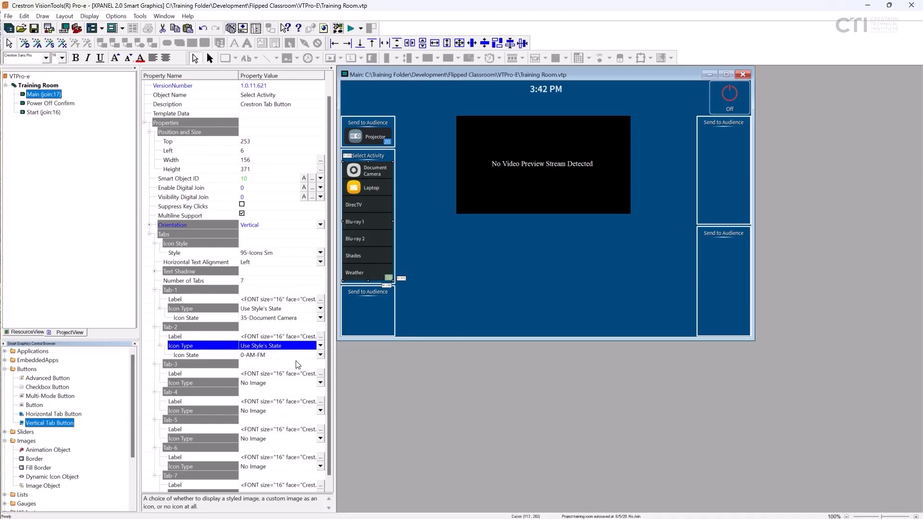
pyautogui.click(320, 355)
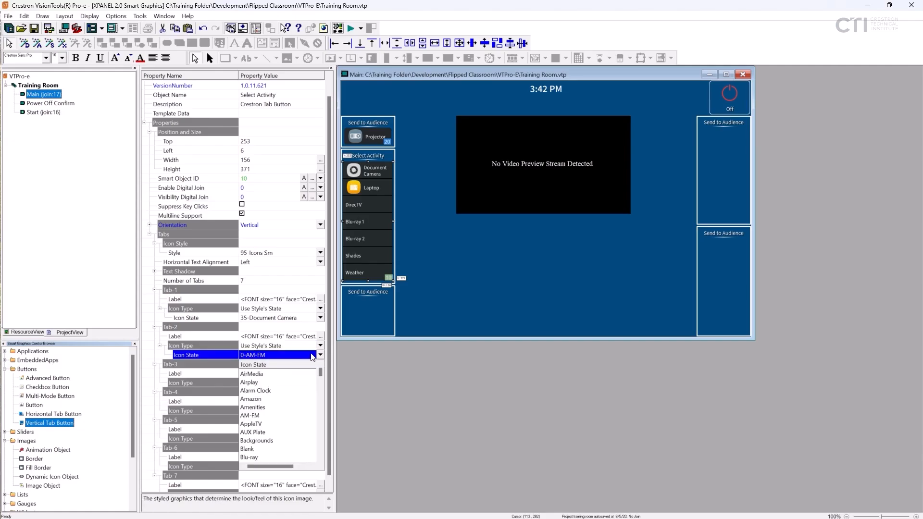
pyautogui.scroll(-10, 285, 411)
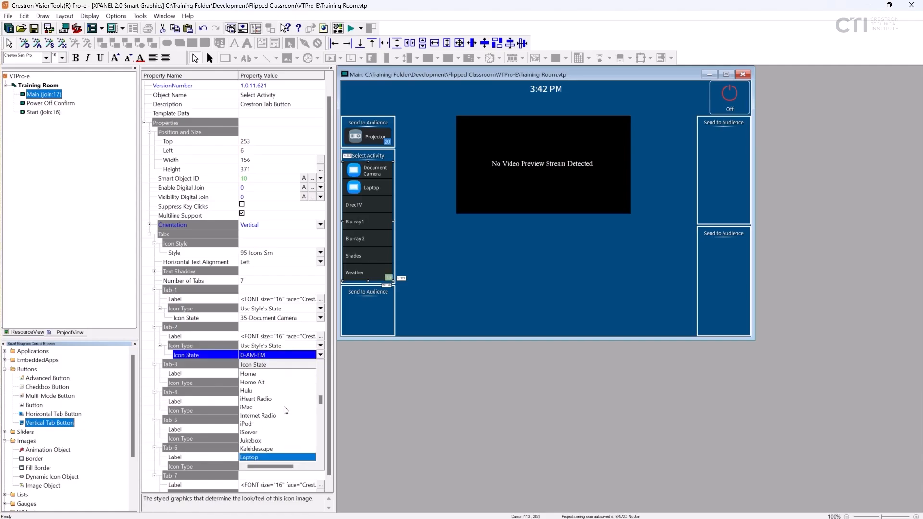
pyautogui.click(254, 458)
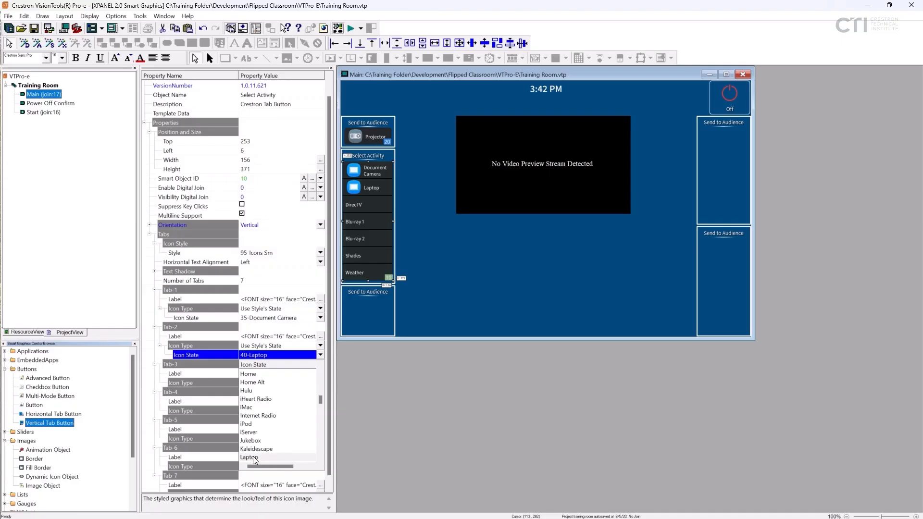
pyautogui.click(253, 457)
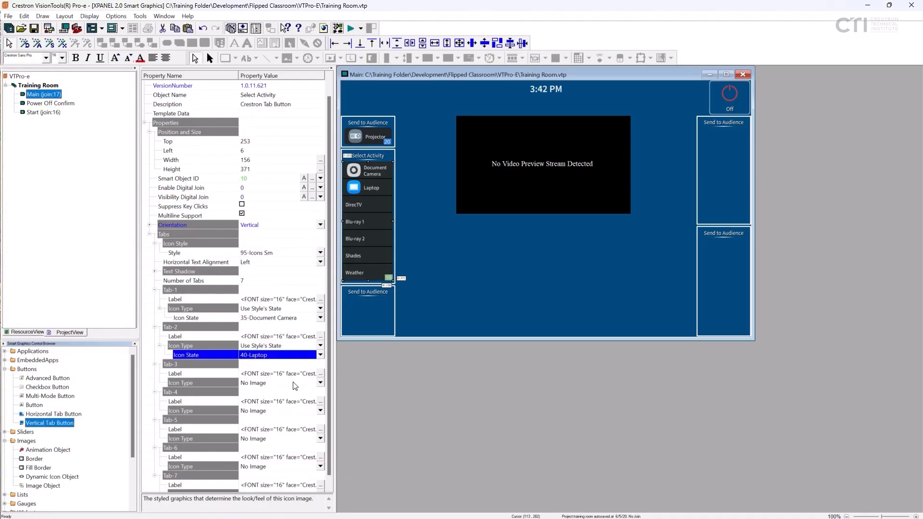
# - Set the DirecTV tab's icon type to Use Style's State and its icon state to 73-DirecTV
pyautogui.click(320, 383)
pyautogui.scroll(-1, 308, 401)
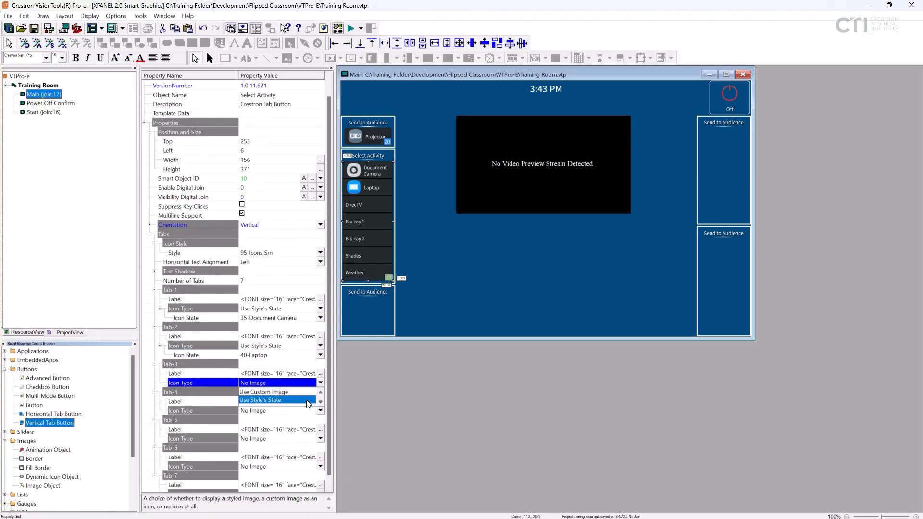
pyautogui.click(308, 401)
pyautogui.click(321, 393)
pyautogui.scroll(-1, 273, 352)
pyautogui.click(269, 366)
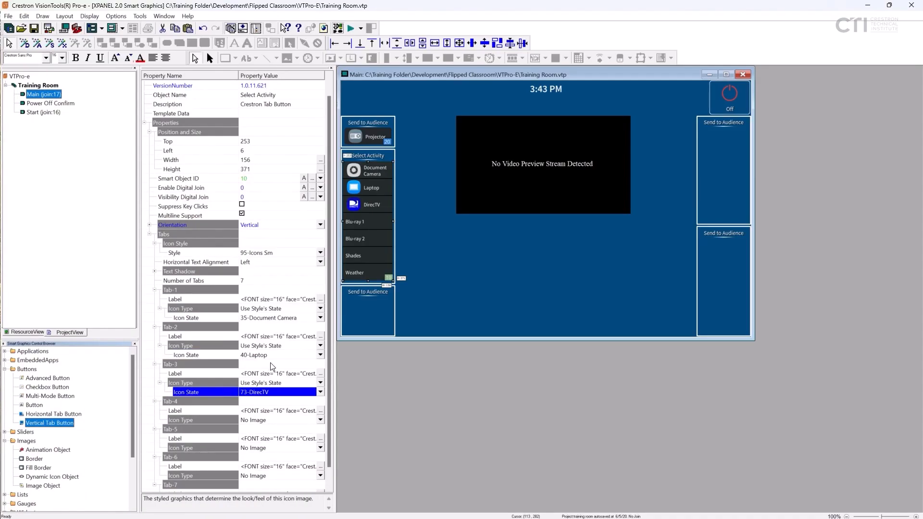
# - Set the Blu-ray 1 tab's icon type to Use Style's State and its icon state to 81-Blu-ray
pyautogui.scroll(-1, 273, 463)
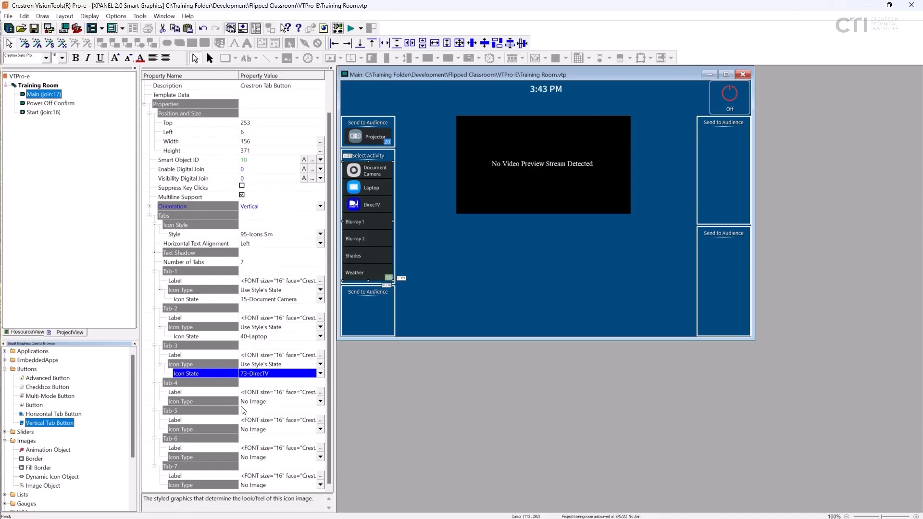
pyautogui.click(321, 402)
pyautogui.click(322, 423)
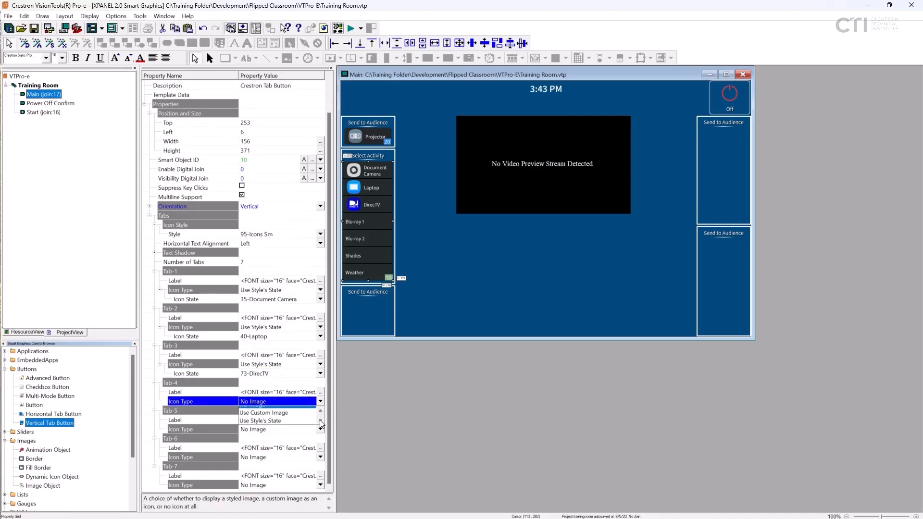
pyautogui.click(293, 419)
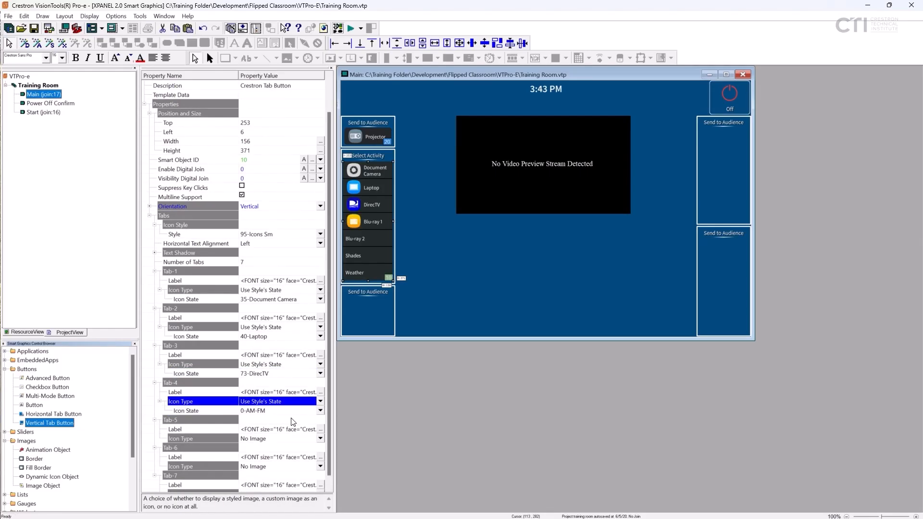
pyautogui.click(321, 411)
pyautogui.click(263, 393)
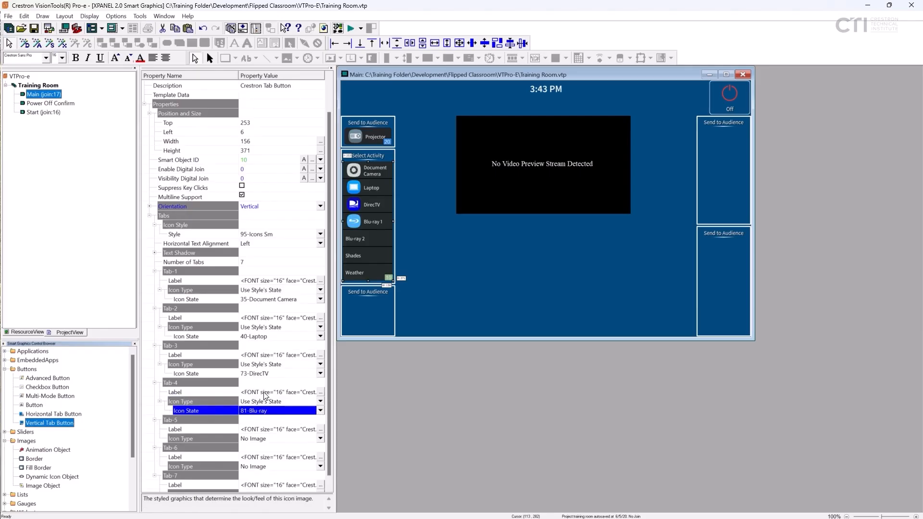
# - Copy the Icon Type property of Tab-4 and paste it onto Tab-5's Icon Type for the Blu-ray 2 tab
pyautogui.rightClick(173, 401)
pyautogui.click(198, 413)
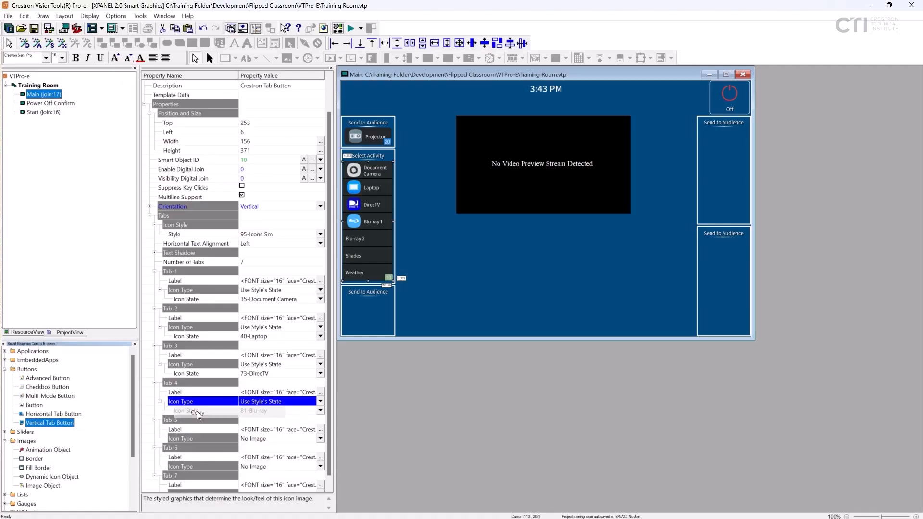
pyautogui.rightClick(180, 437)
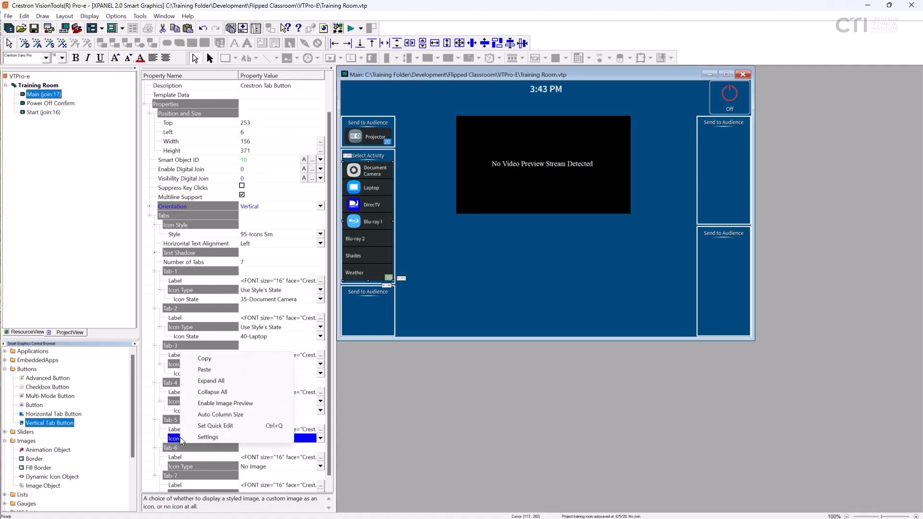
pyautogui.click(201, 373)
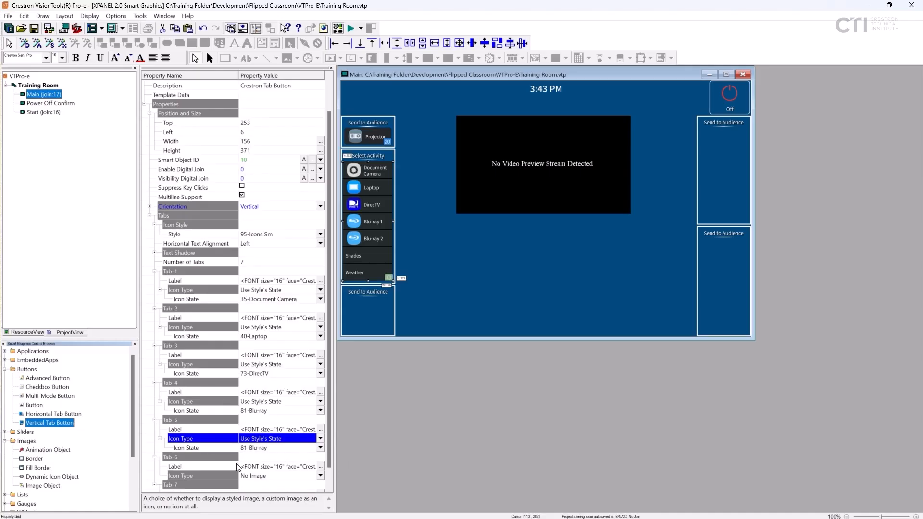
# - Set the Shades tab's icon type to Use Style's State and its icon state to 22-Shades
pyautogui.scroll(-1, 238, 467)
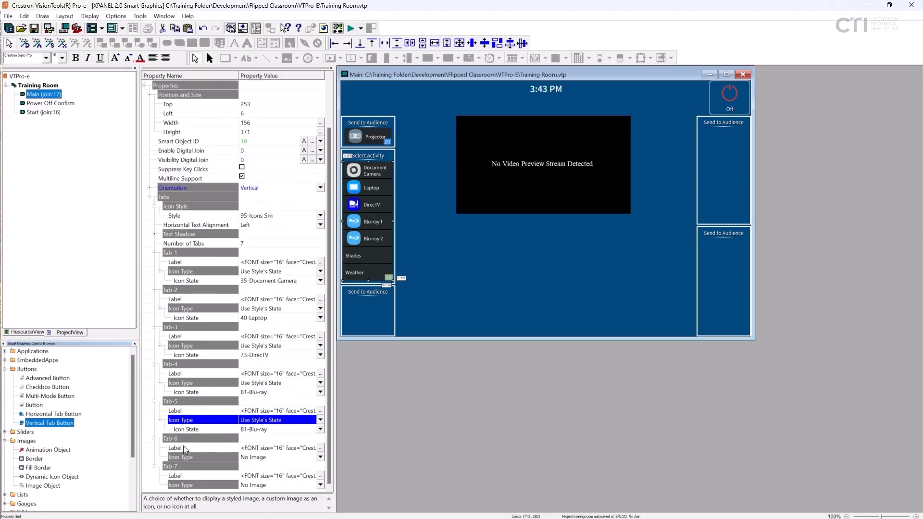
pyautogui.click(321, 457)
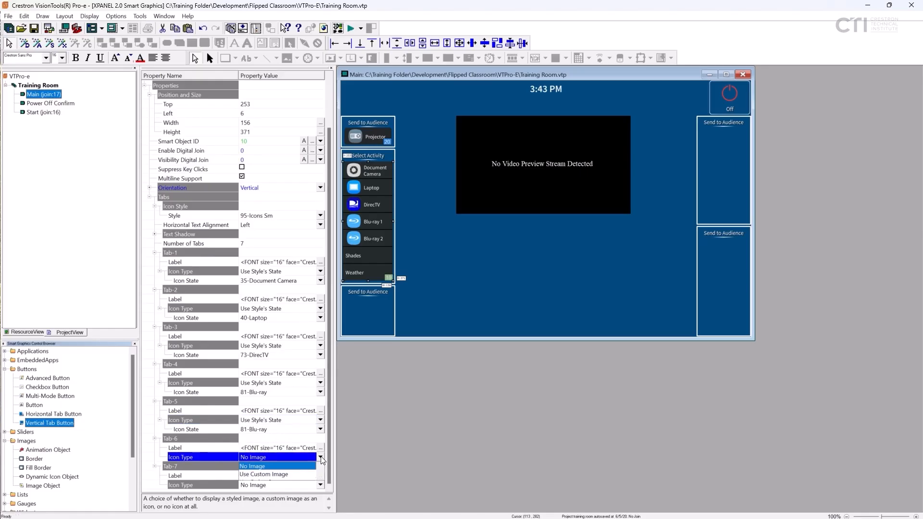
pyautogui.click(320, 477)
pyautogui.click(305, 475)
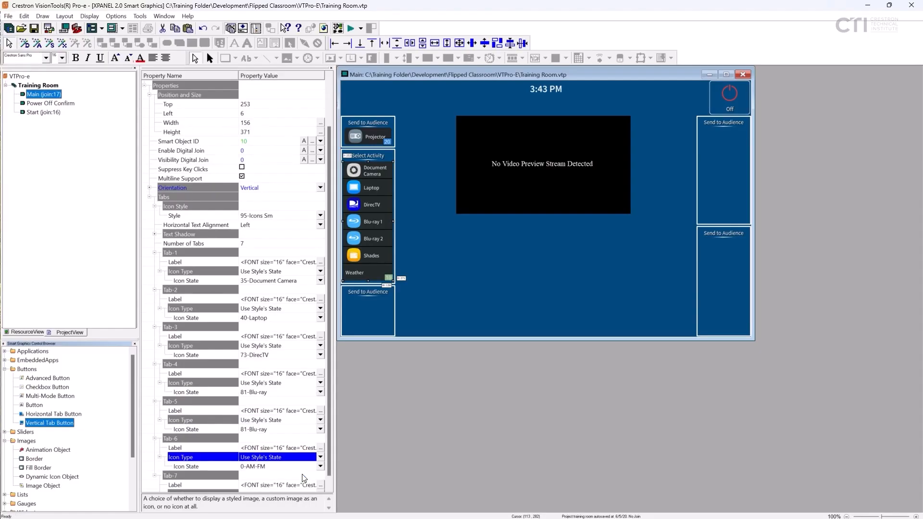
pyautogui.click(320, 467)
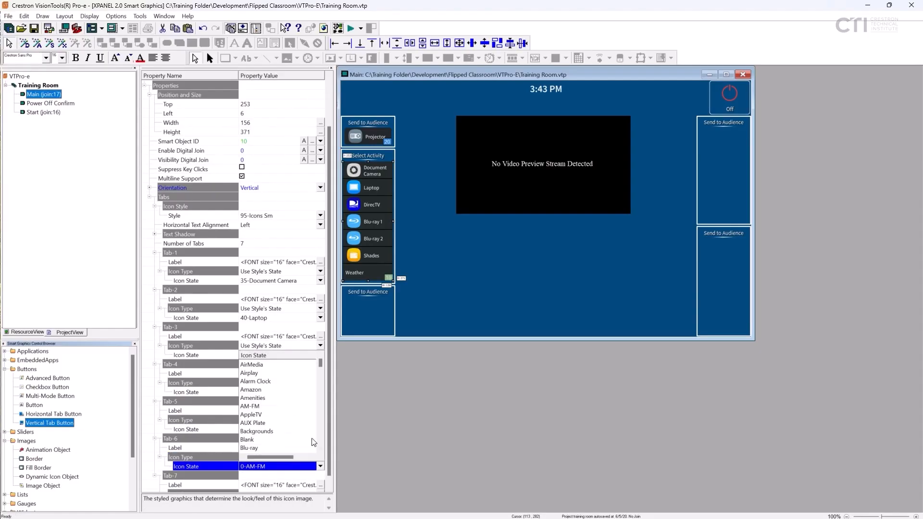
pyautogui.scroll(-8, 283, 420)
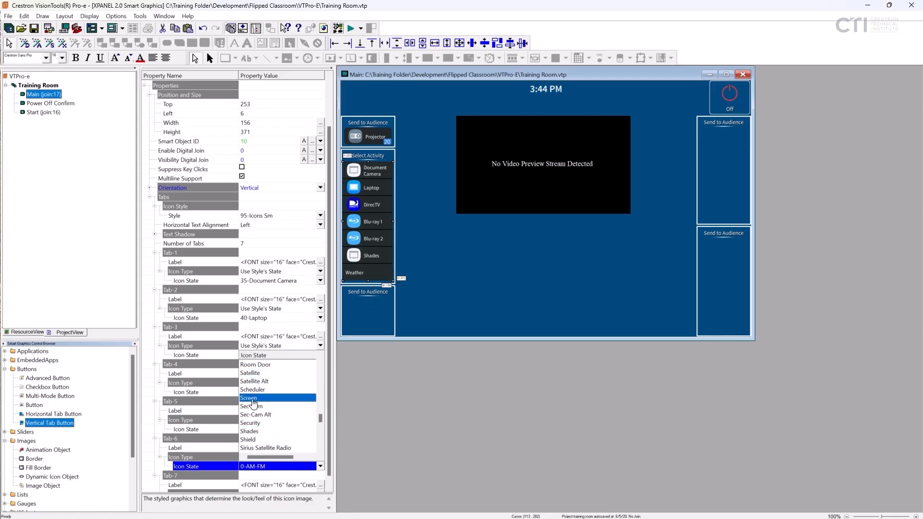
pyautogui.click(255, 431)
# - Set the Weather tab's icon type to Use Style's State with icon state 27-Weather, and save the project
pyautogui.click(321, 492)
pyautogui.click(323, 487)
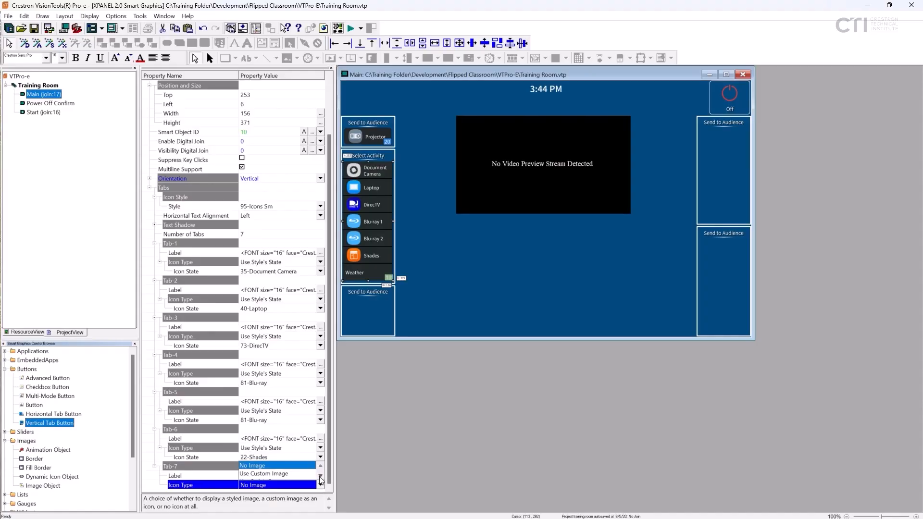
pyautogui.click(321, 476)
pyautogui.click(298, 474)
pyautogui.click(320, 485)
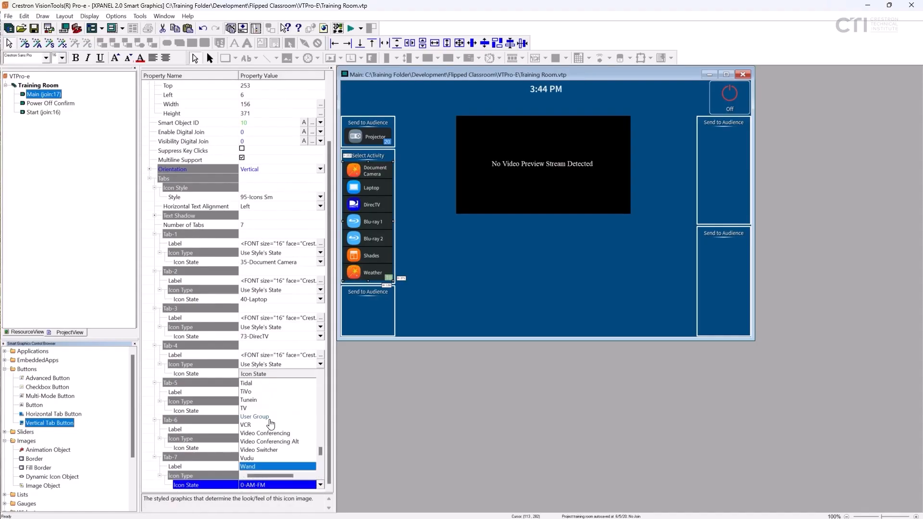
pyautogui.click(254, 456)
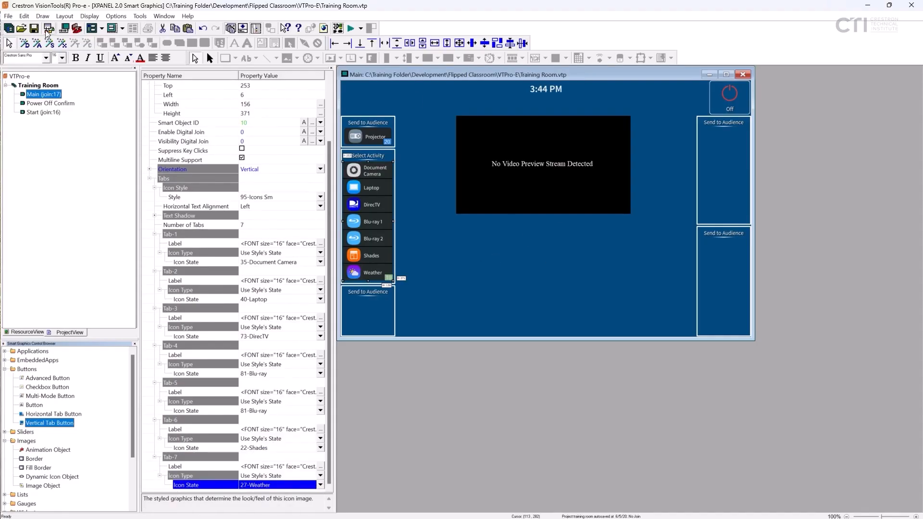
pyautogui.click(47, 29)
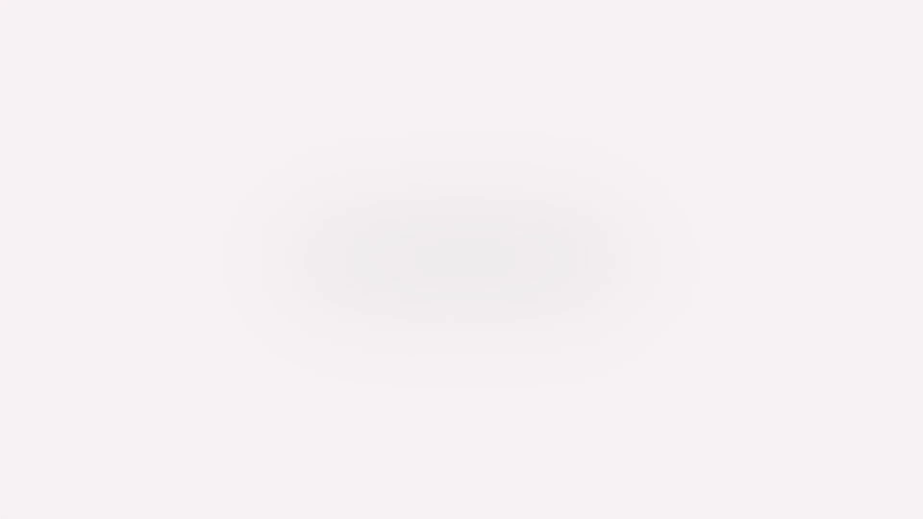